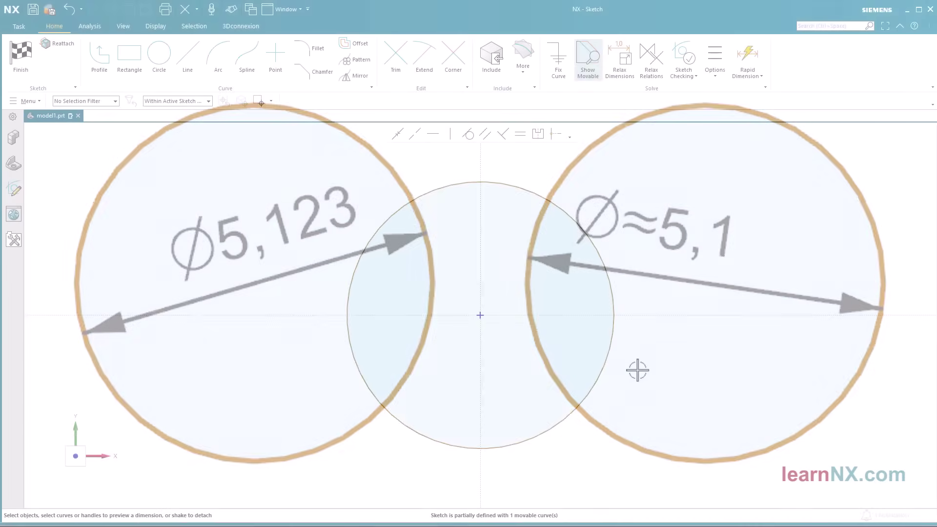
Change the circle's diameter dimension value to 10.123.
{"action": "left_click", "coordinate": [611, 367]}
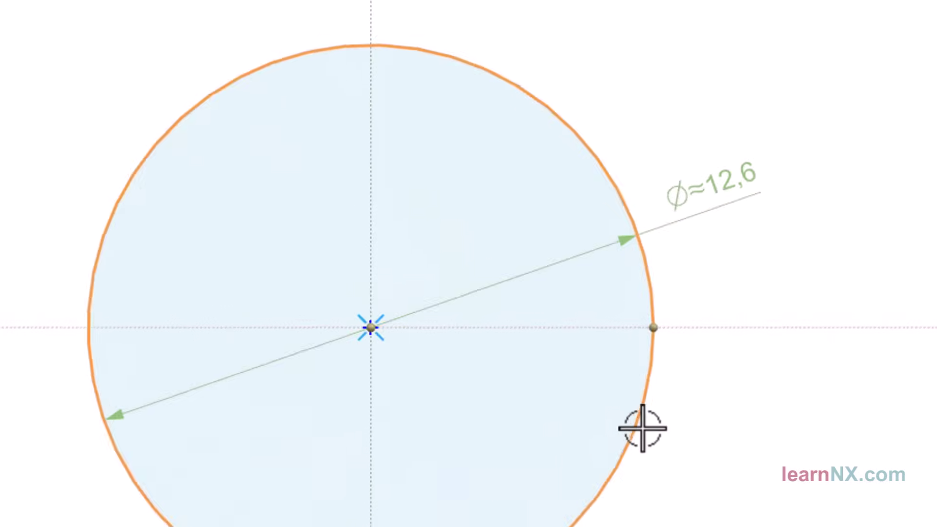
{"action": "double_click", "coordinate": [737, 184]}
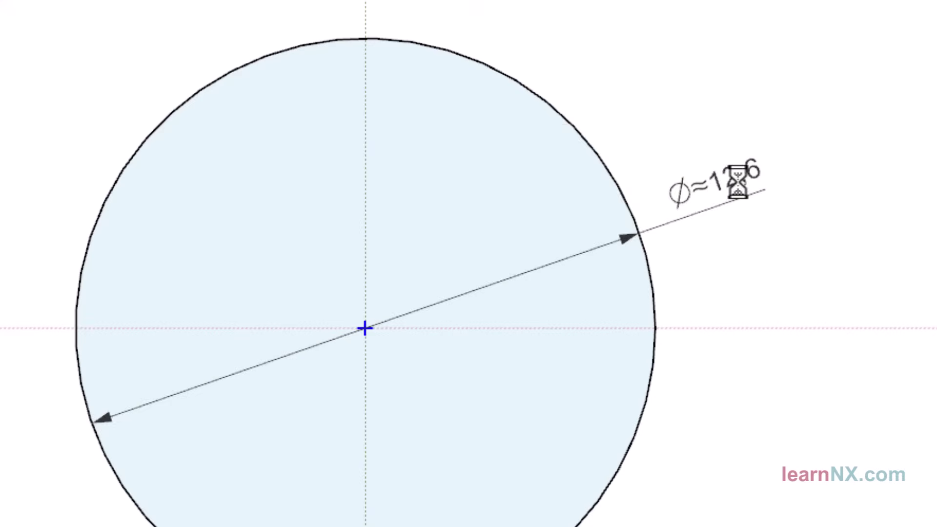
{"action": "type", "text": "10.123"}
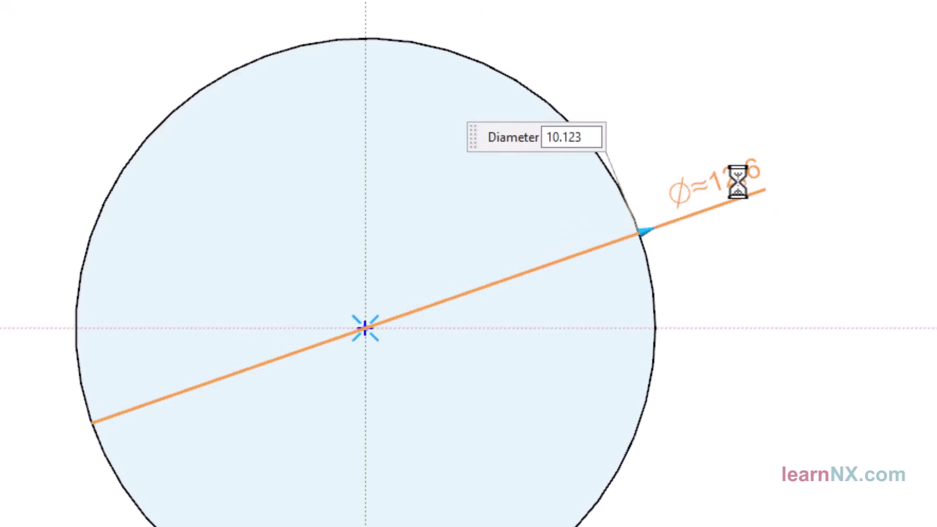
{"action": "key", "text": "Return"}
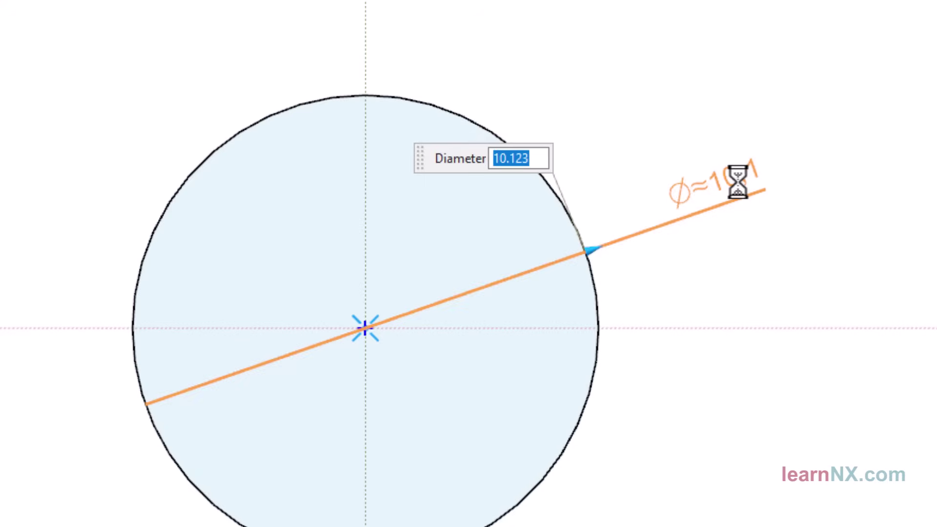
{"action": "left_click", "coordinate": [766, 121]}
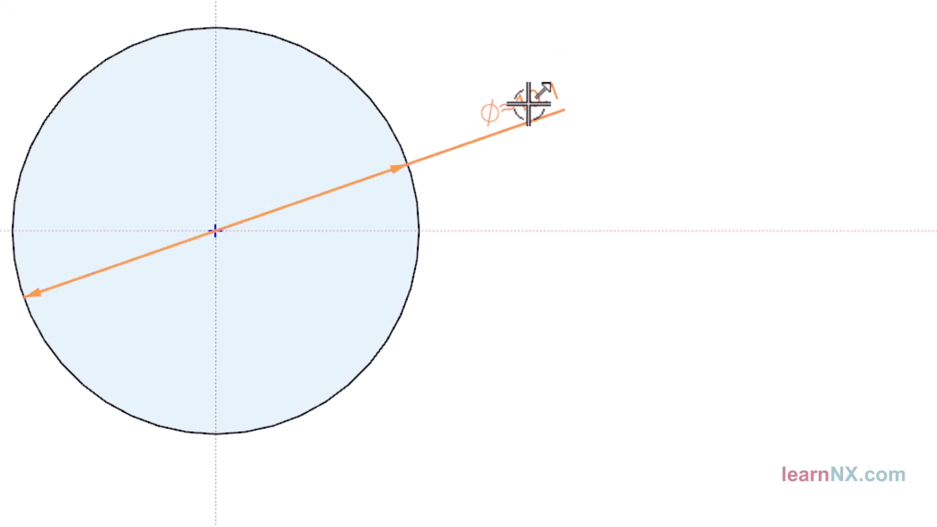
Raise the diameter dimension's decimal places to 3 in its Settings so it reads Ø10,123.
{"action": "right_click", "coordinate": [528, 103]}
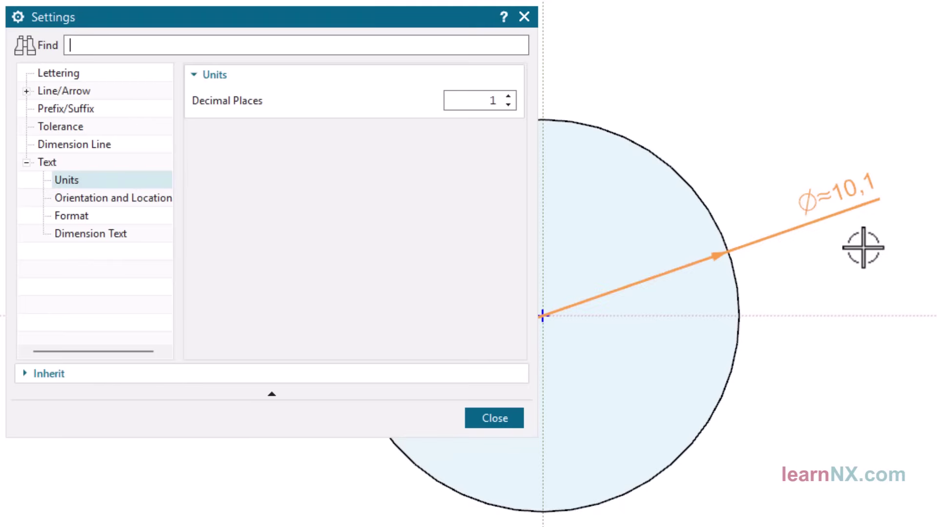
{"action": "left_click", "coordinate": [508, 96]}
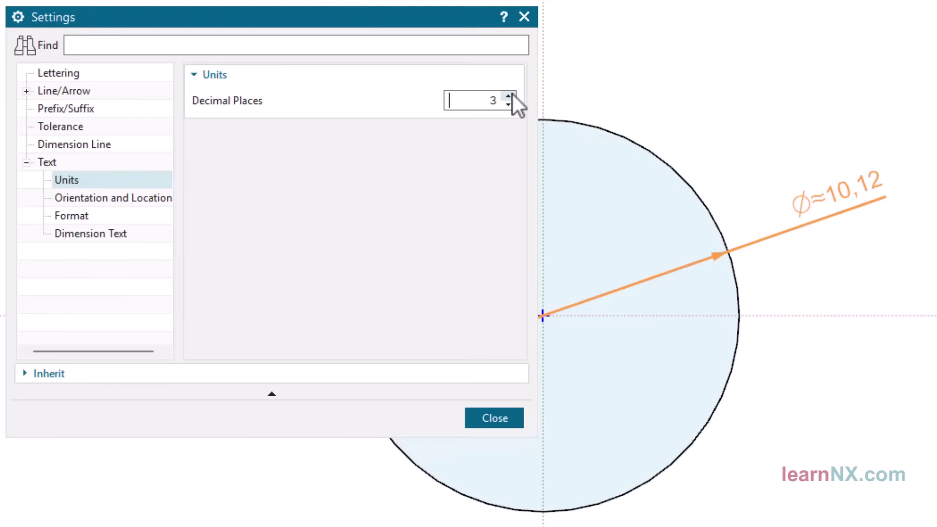
{"action": "left_click", "coordinate": [509, 96]}
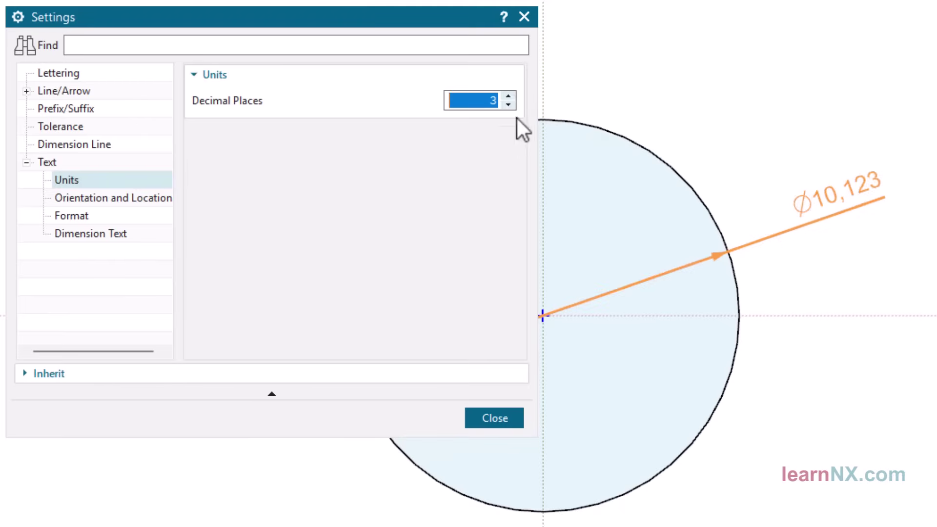
{"action": "left_click", "coordinate": [496, 417]}
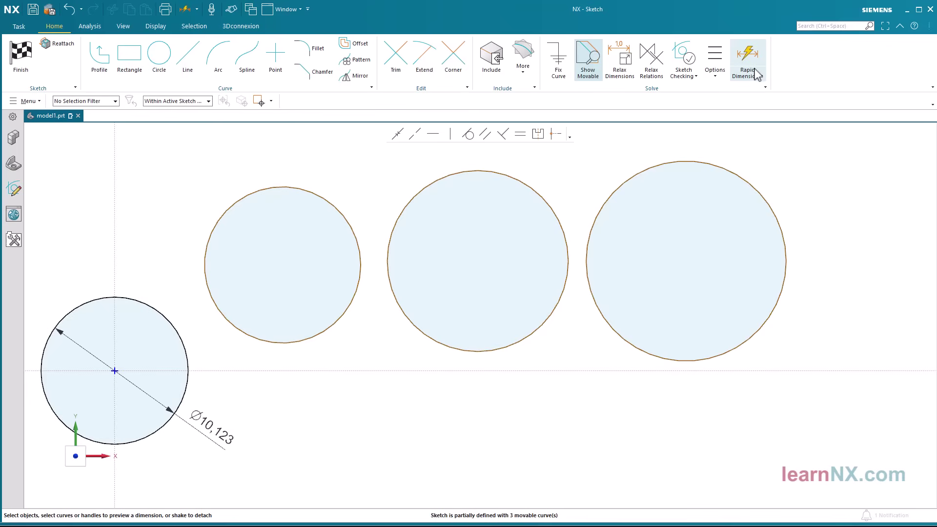
Start Rapid Dimension and set its Decimal Places to 3.
{"action": "left_click", "coordinate": [754, 68]}
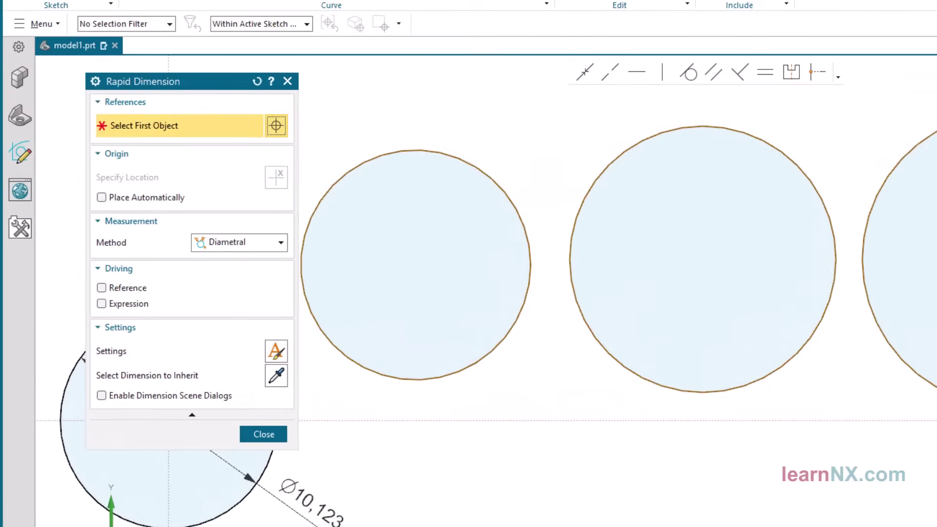
{"action": "left_click", "coordinate": [277, 356]}
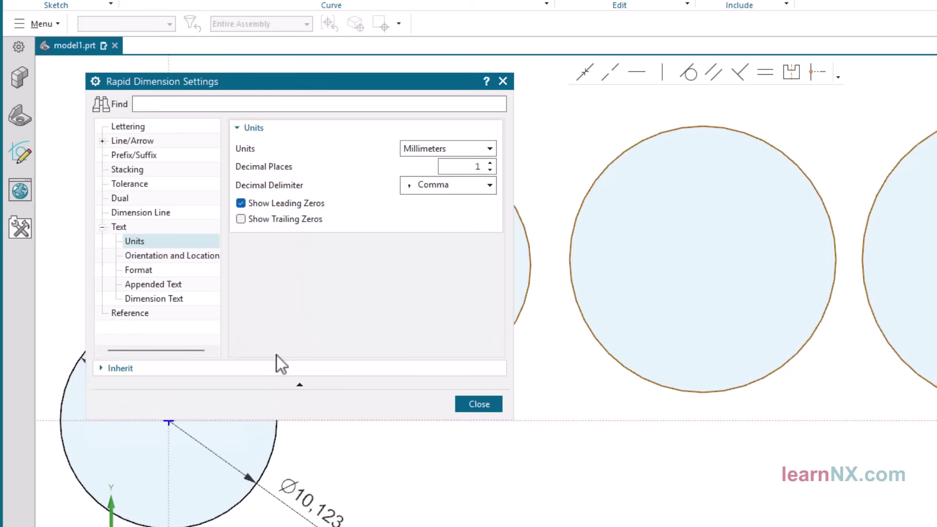
{"action": "left_click", "coordinate": [491, 163]}
{"action": "left_click", "coordinate": [491, 163]}
{"action": "left_click", "coordinate": [473, 405]}
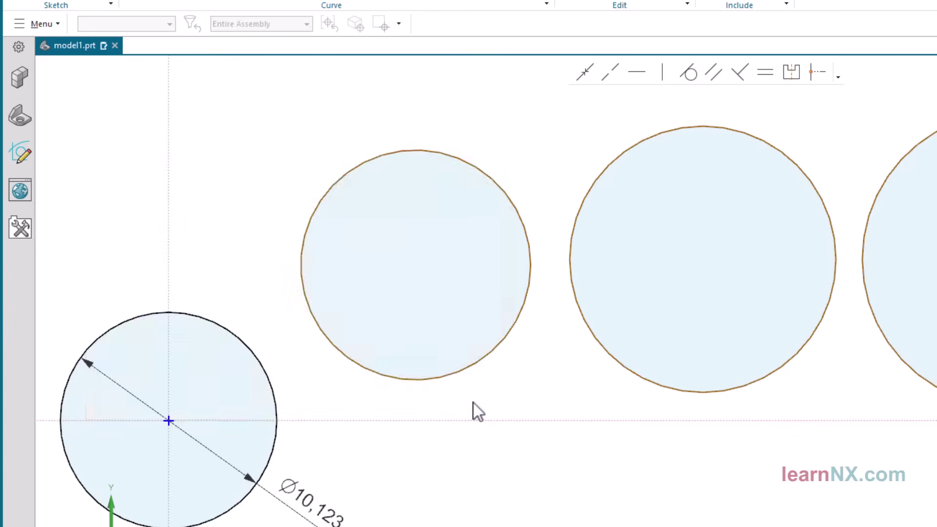
Add diameter dimensions to the second and third circles.
{"action": "left_click", "coordinate": [453, 371]}
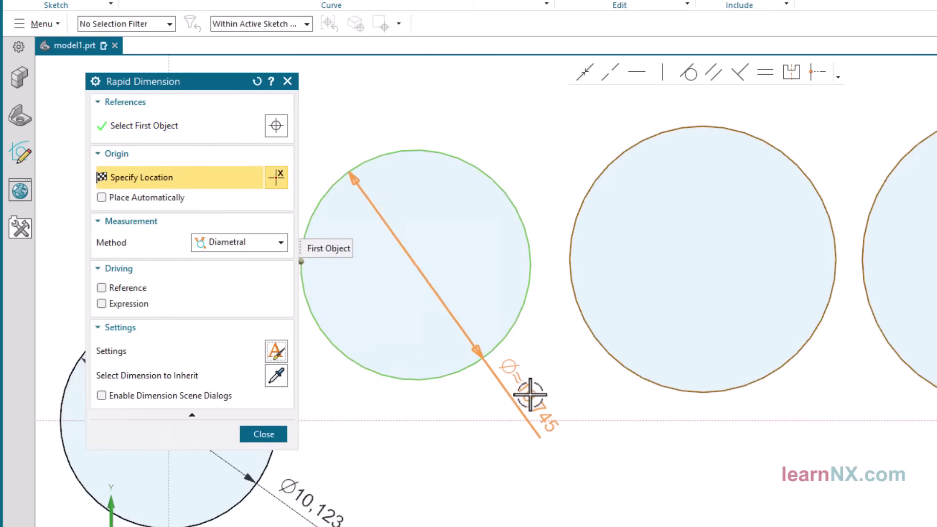
{"action": "left_click", "coordinate": [530, 391]}
{"action": "left_click", "coordinate": [758, 379]}
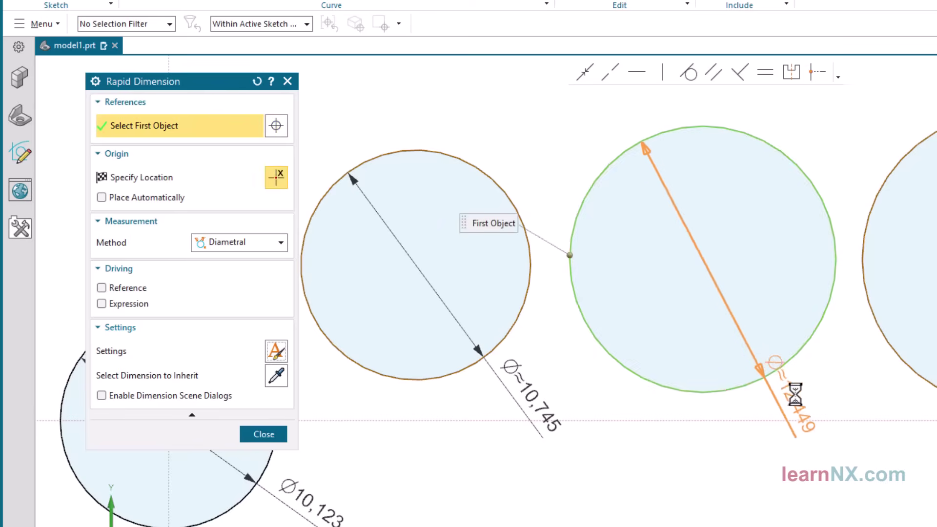
{"action": "left_click", "coordinate": [828, 404]}
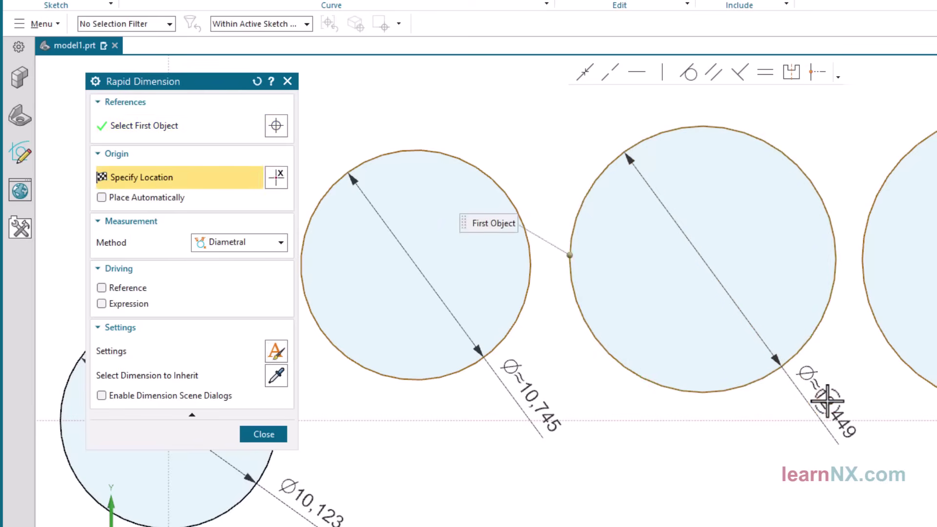
{"action": "left_click", "coordinate": [263, 434]}
Change the second and third circle diameters to 11.123 and 12.123.
{"action": "double_click", "coordinate": [539, 403]}
{"action": "type", "text": "11"}
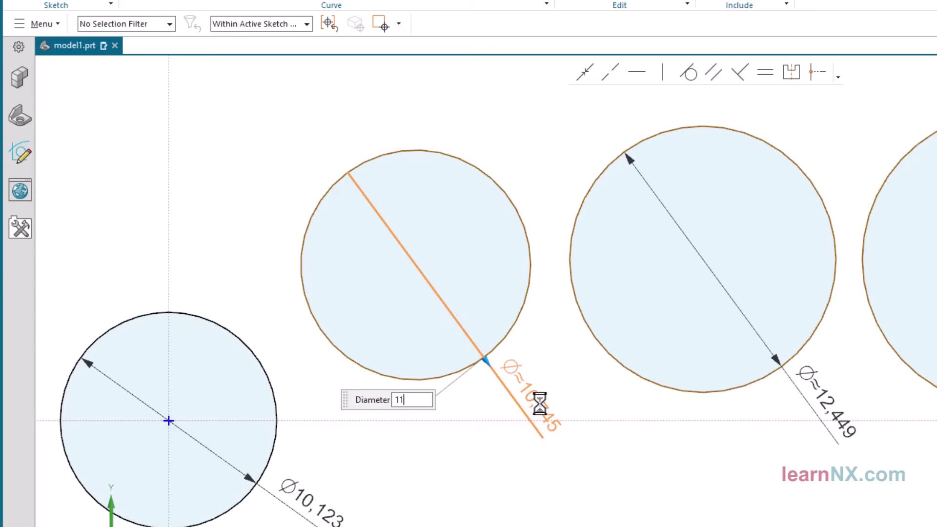
{"action": "type", "text": ".123"}
{"action": "key", "text": "Return"}
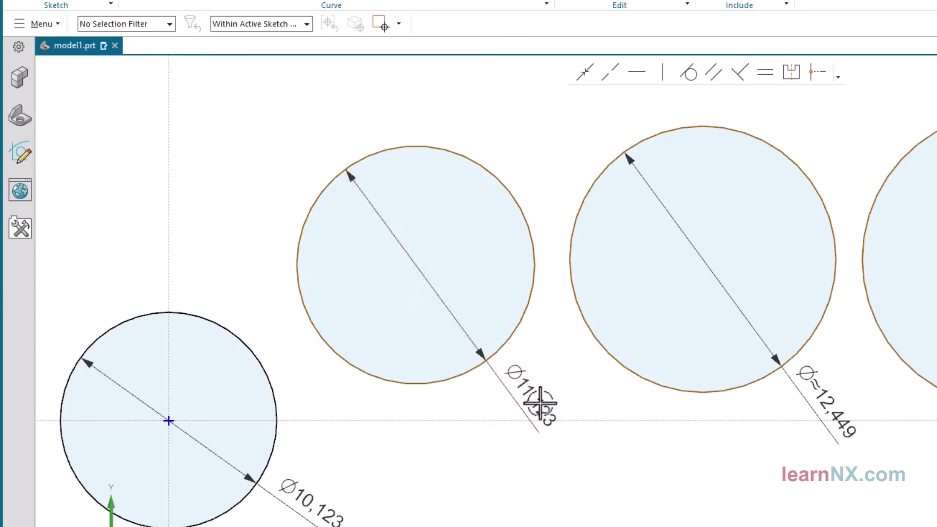
{"action": "double_click", "coordinate": [825, 388]}
{"action": "type", "text": "12.123"}
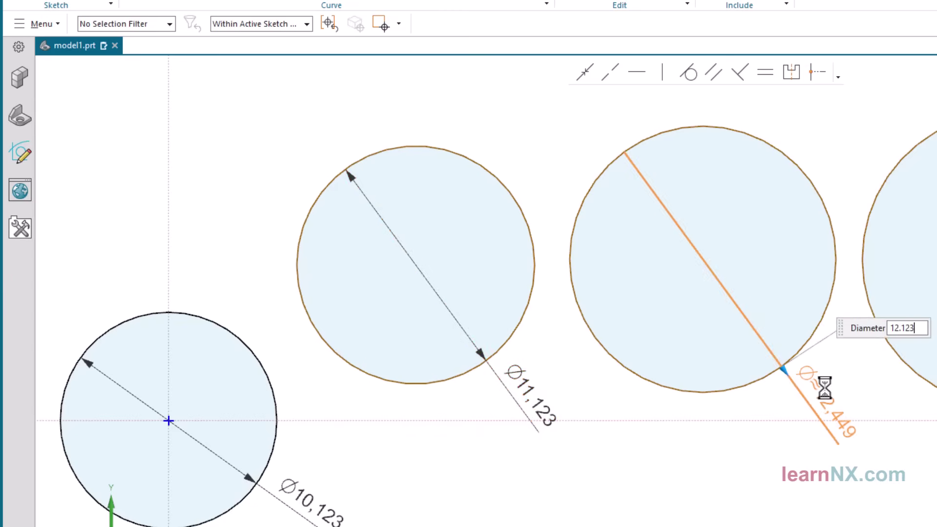
{"action": "key", "text": "Return"}
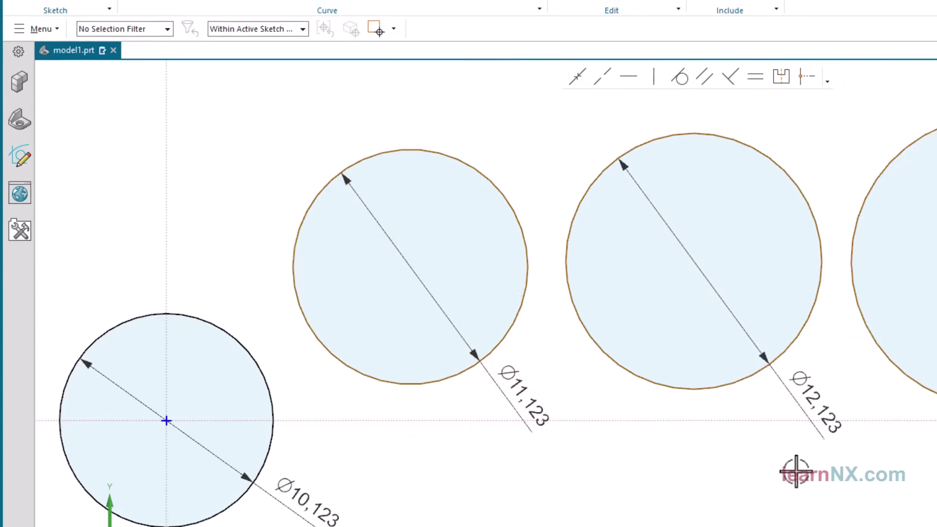
Dimension the fourth circle's diameter (≈13,8) and finish the sketch.
{"action": "left_click", "coordinate": [846, 63]}
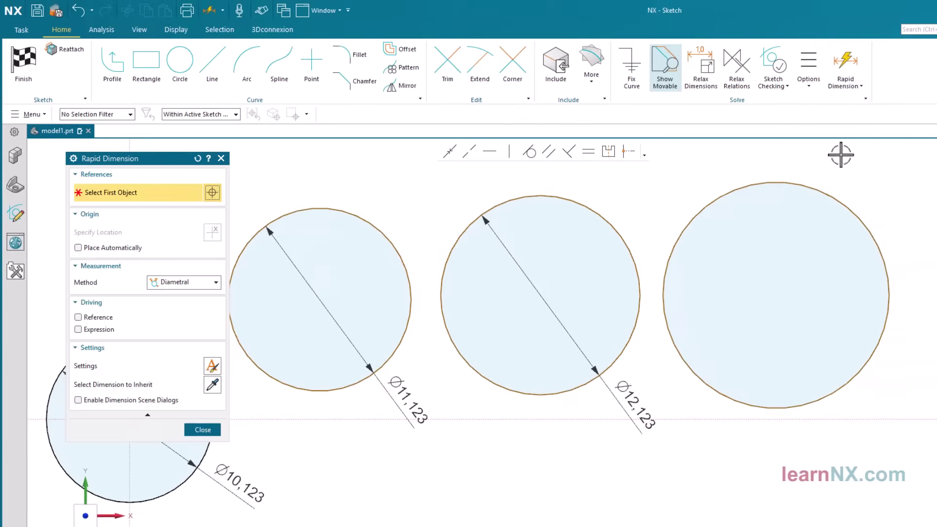
{"action": "left_click", "coordinate": [839, 386]}
{"action": "left_click", "coordinate": [901, 388]}
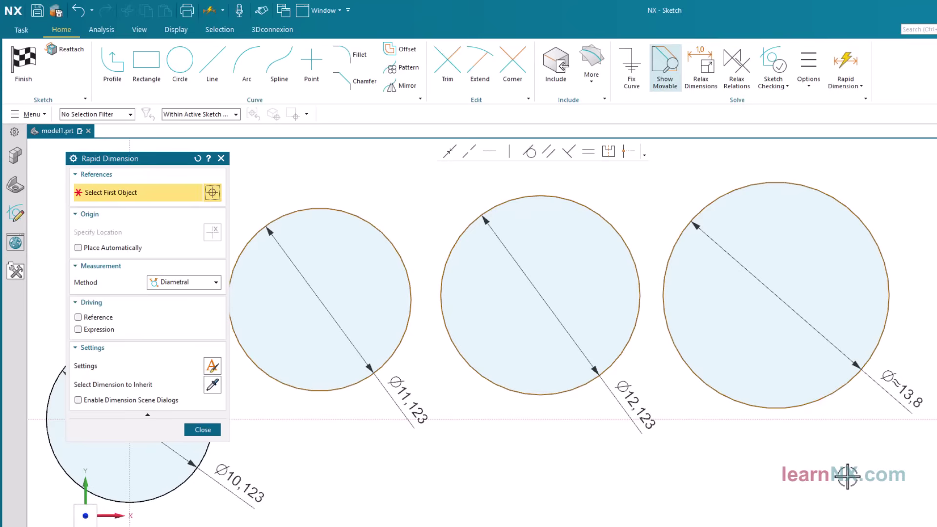
{"action": "left_click", "coordinate": [205, 429]}
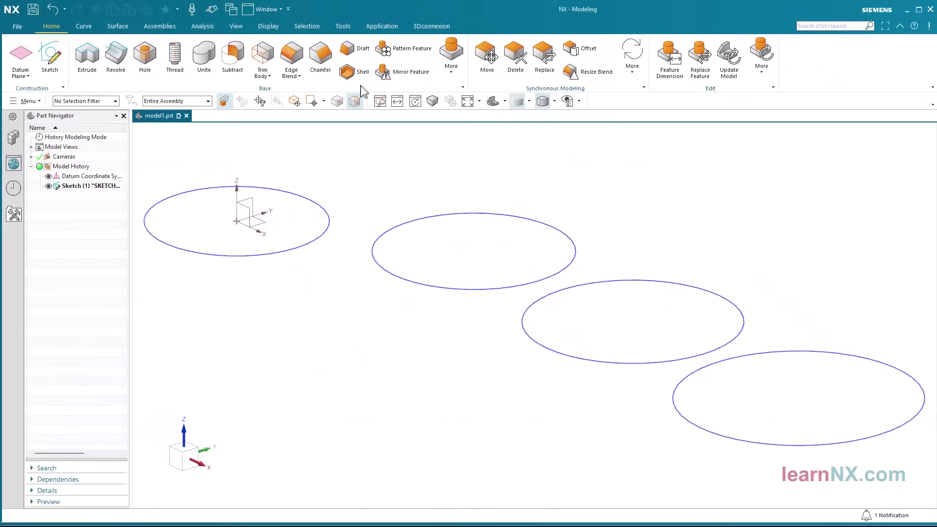
Switch to Drafting, cancel the Sheet dialog and acknowledge the no-sheet warning.
{"action": "left_click", "coordinate": [382, 27]}
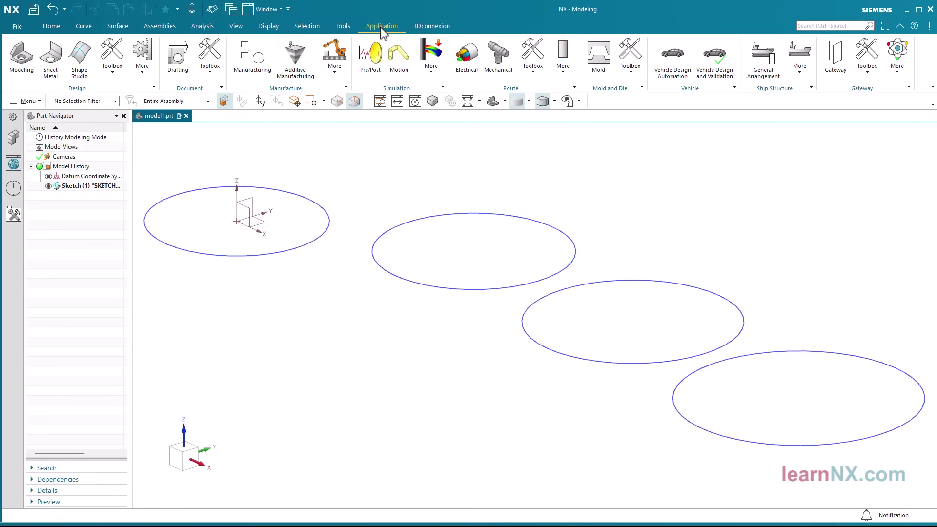
{"action": "left_click", "coordinate": [177, 71]}
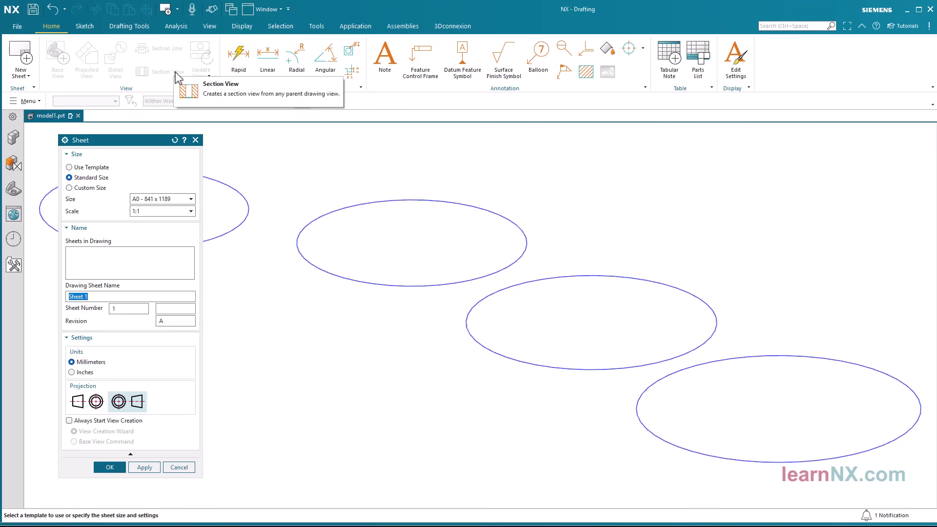
{"action": "left_click", "coordinate": [179, 468]}
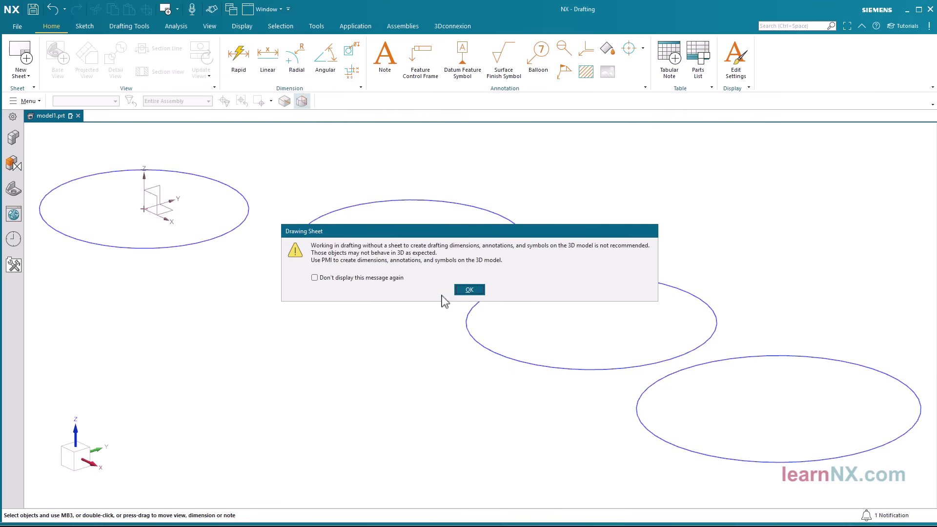
{"action": "left_click", "coordinate": [464, 290]}
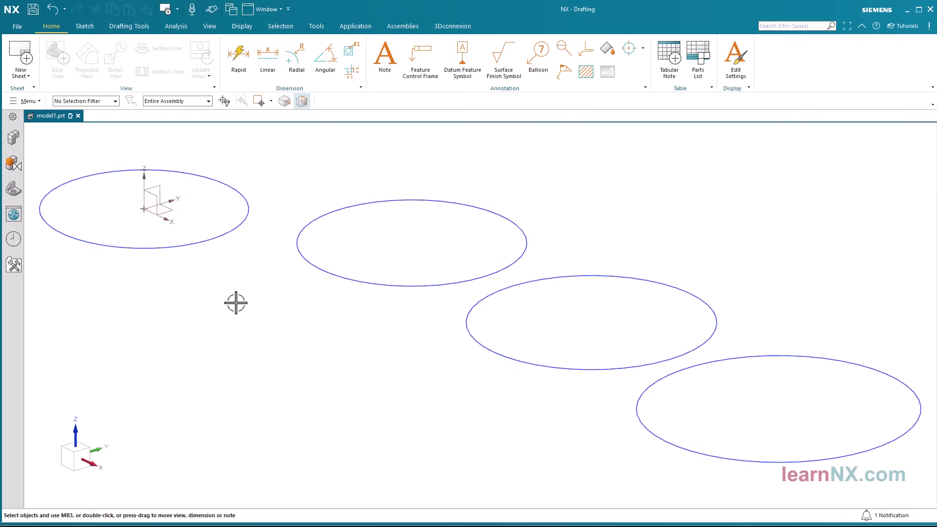
Set dimension text to 3 decimal places in Preferences > Drafting.
{"action": "left_click", "coordinate": [35, 102]}
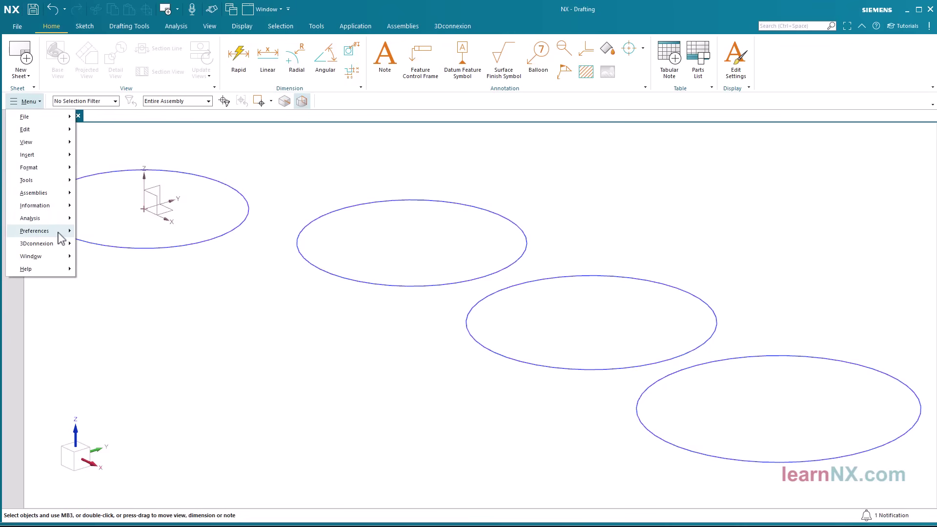
{"action": "mouse_move", "coordinate": [59, 233]}
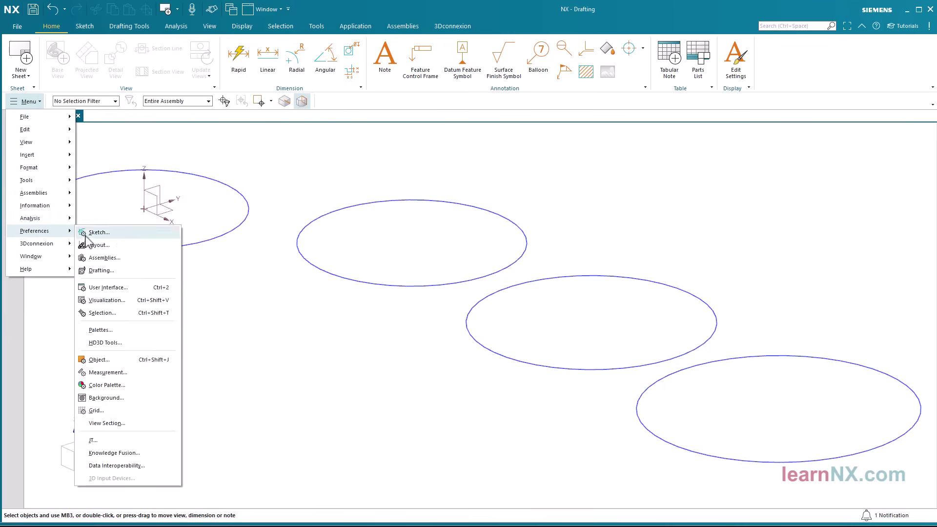
{"action": "left_click", "coordinate": [126, 274]}
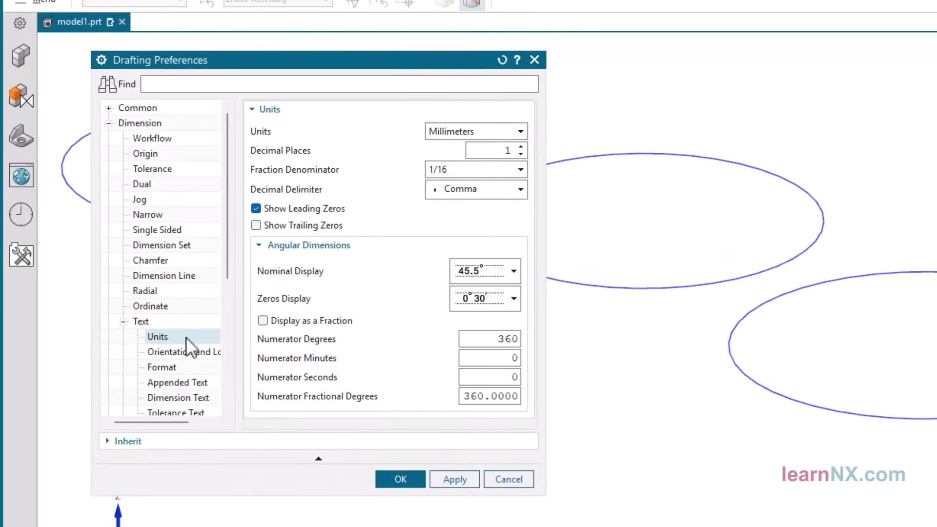
{"action": "left_click", "coordinate": [525, 146]}
{"action": "left_click", "coordinate": [525, 146]}
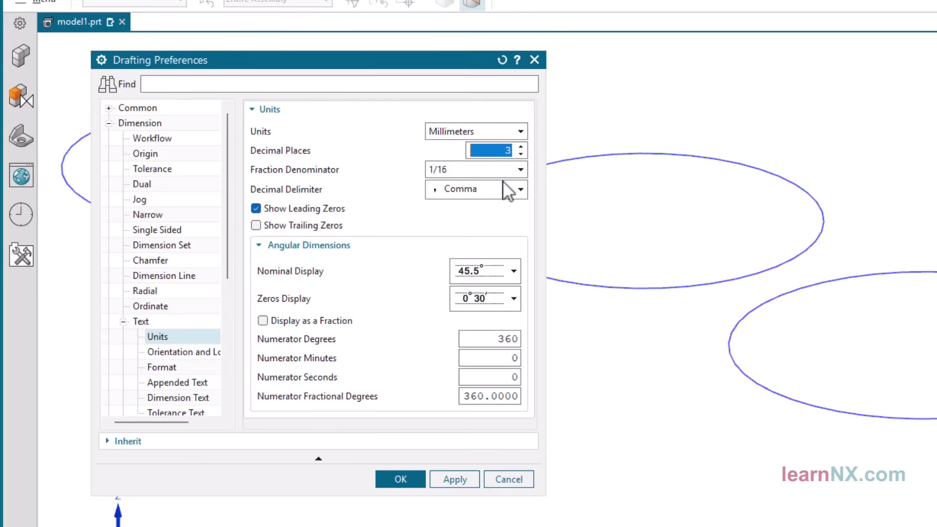
{"action": "left_click", "coordinate": [397, 476]}
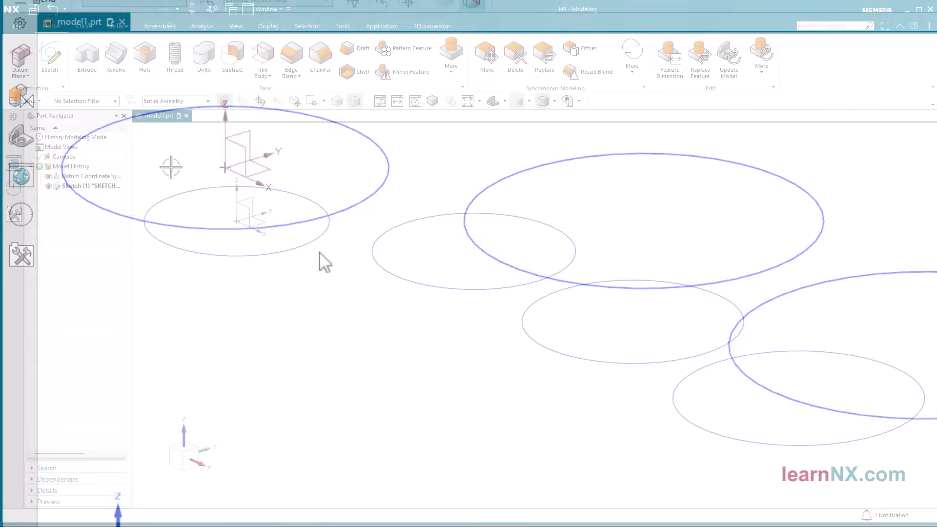
Create a sketch on the XZ plane and draw a rectangle.
{"action": "left_click", "coordinate": [49, 54]}
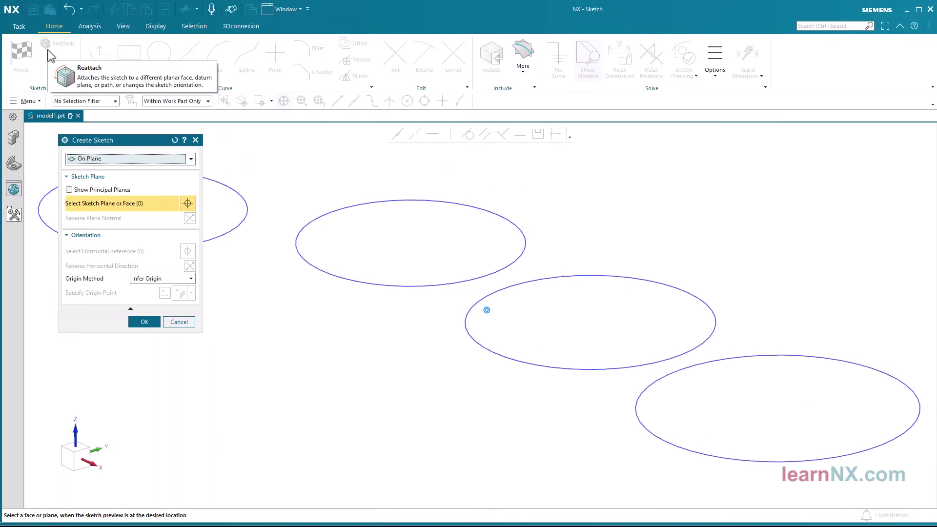
{"action": "left_click", "coordinate": [267, 233]}
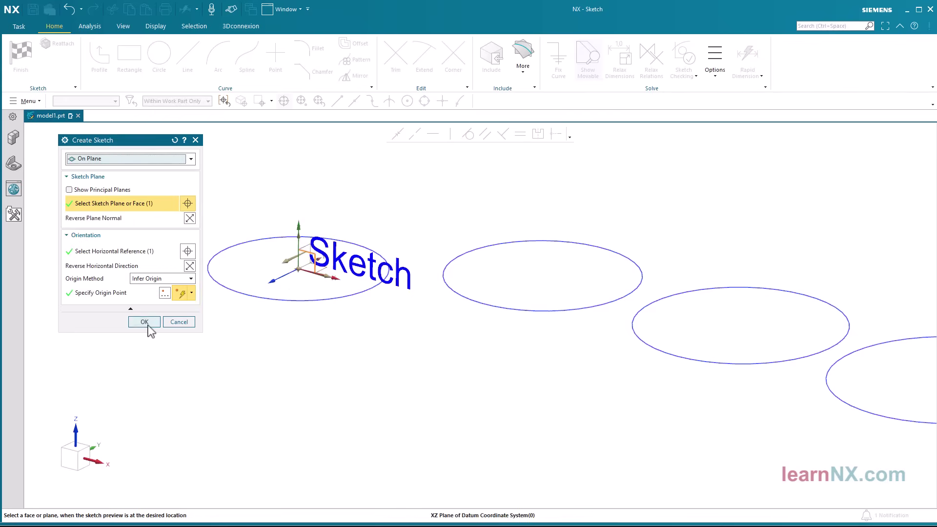
{"action": "left_click", "coordinate": [144, 322]}
{"action": "key", "text": "r"}
{"action": "left_click", "coordinate": [541, 282]}
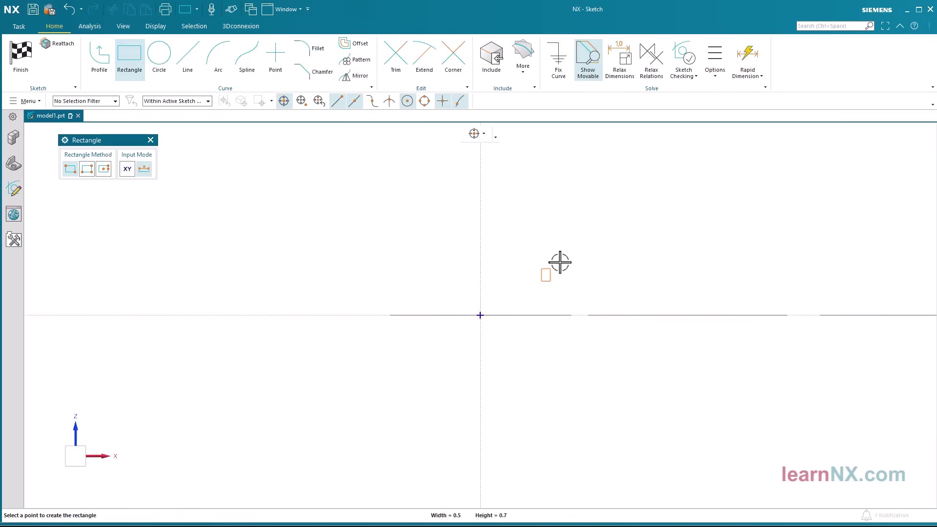
{"action": "left_click", "coordinate": [743, 177]}
{"action": "key", "text": "Escape"}
Dimension the rectangle's top edge to 15.123, scaling the whole sketch.
{"action": "left_click_drag", "start_coordinate": [651, 175], "coordinate": [642, 147]}
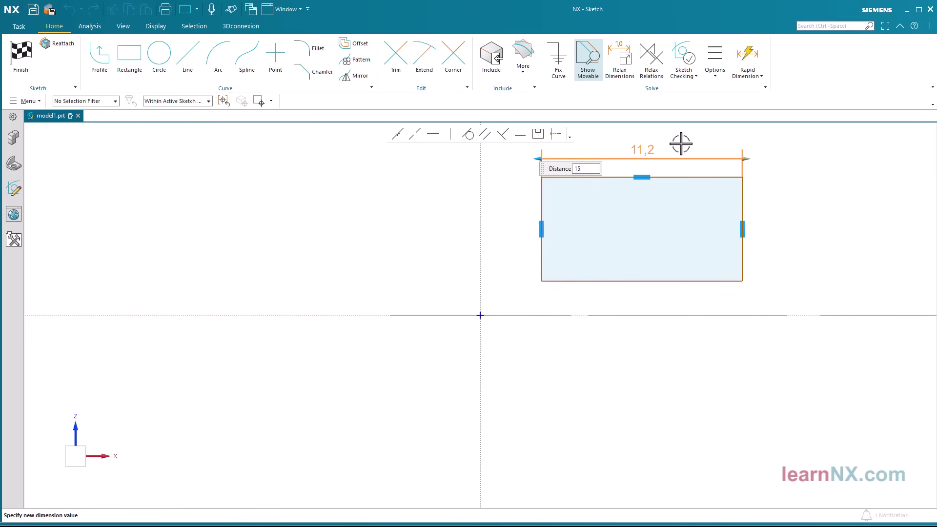
{"action": "type", "text": "15.123"}
{"action": "key", "text": "Return"}
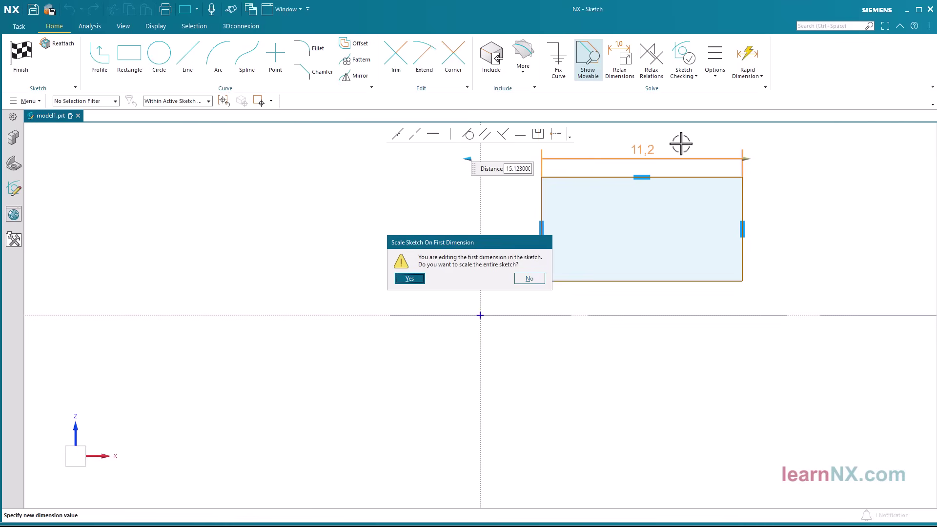
{"action": "left_click", "coordinate": [420, 278]}
{"action": "middle_click_drag", "start_coordinate": [407, 303], "coordinate": [376, 308], "text": "shift"}
{"action": "key", "text": "Escape"}
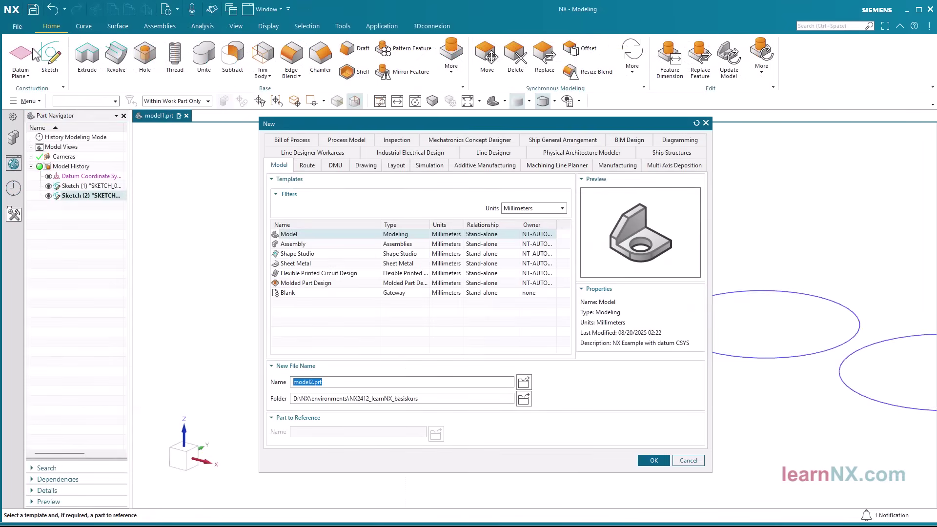
Create model2.prt and sketch a circle on the default plane with diameter 100, scaling the sketch.
{"action": "left_click", "coordinate": [654, 461]}
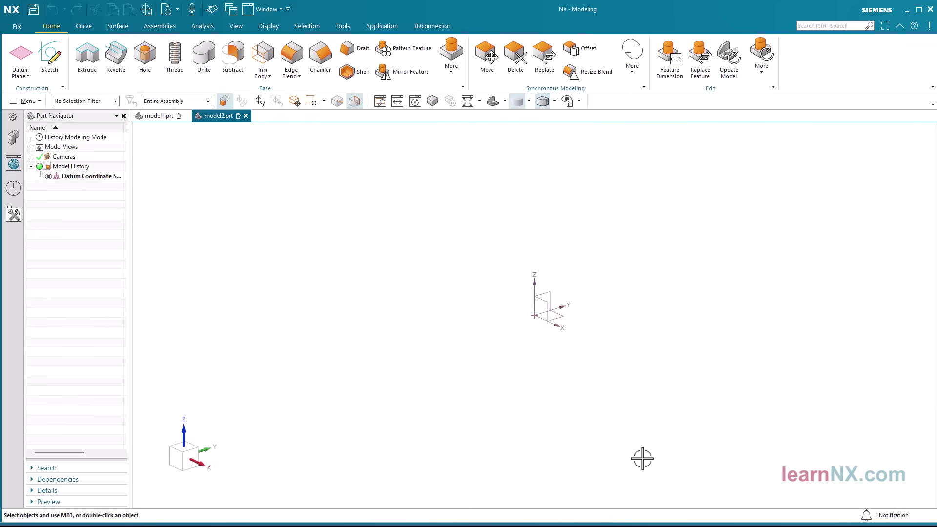
{"action": "left_click", "coordinate": [49, 56]}
{"action": "middle_click", "coordinate": [308, 209]}
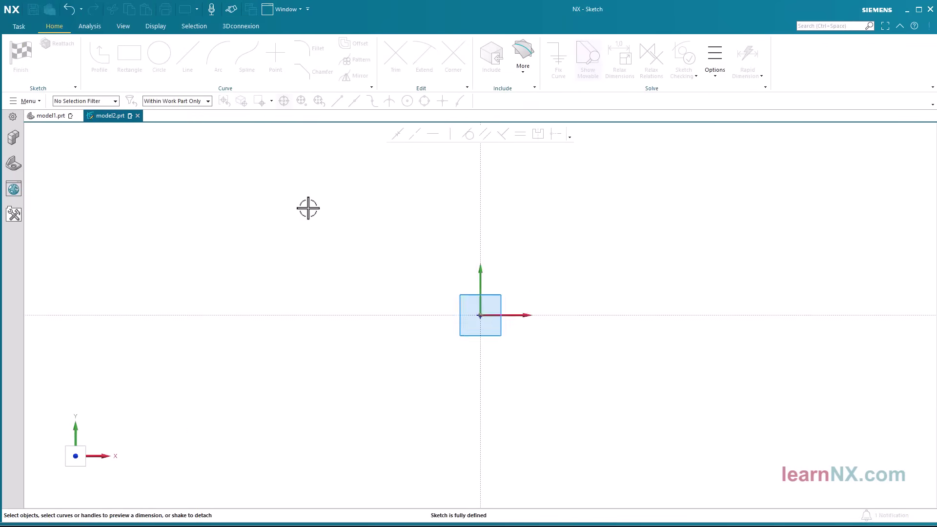
{"action": "left_click", "coordinate": [159, 53]}
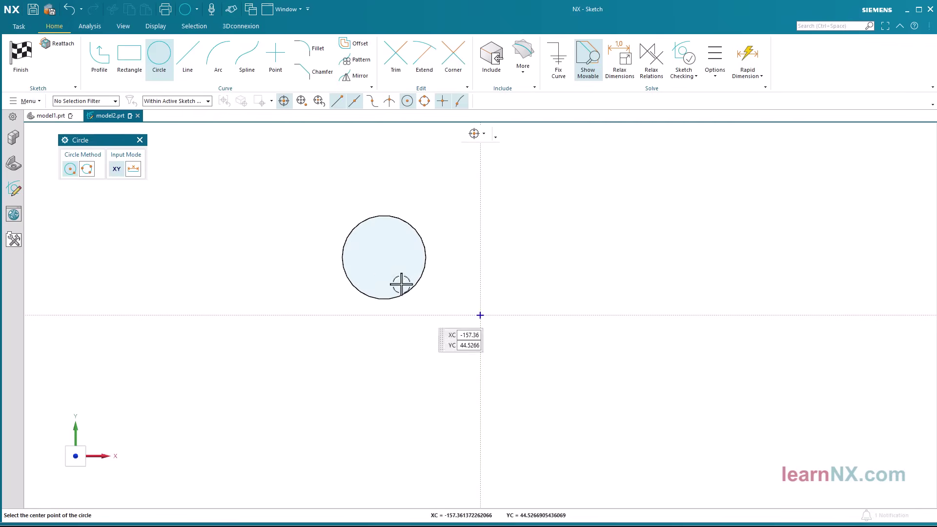
{"action": "left_click", "coordinate": [385, 257]}
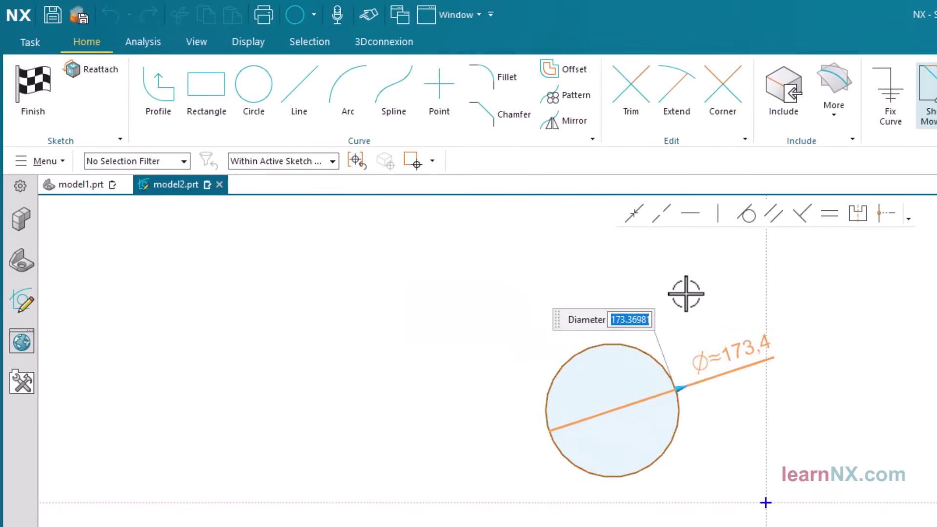
{"action": "type", "text": "100.123"}
{"action": "key", "text": "Return"}
{"action": "left_click", "coordinate": [654, 446]}
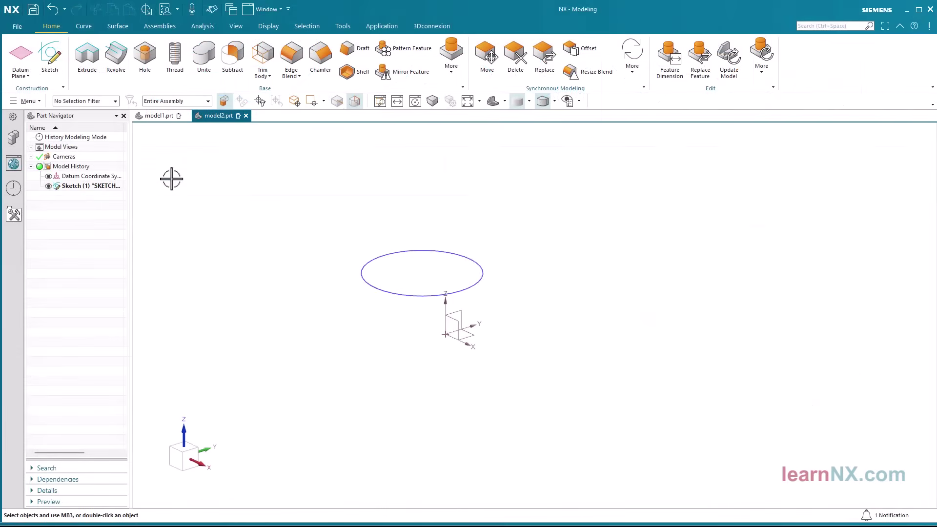
Open Customer Defaults at Drafting > General/Setup, keeping ISO as the drafting standard.
{"action": "left_click", "coordinate": [17, 27]}
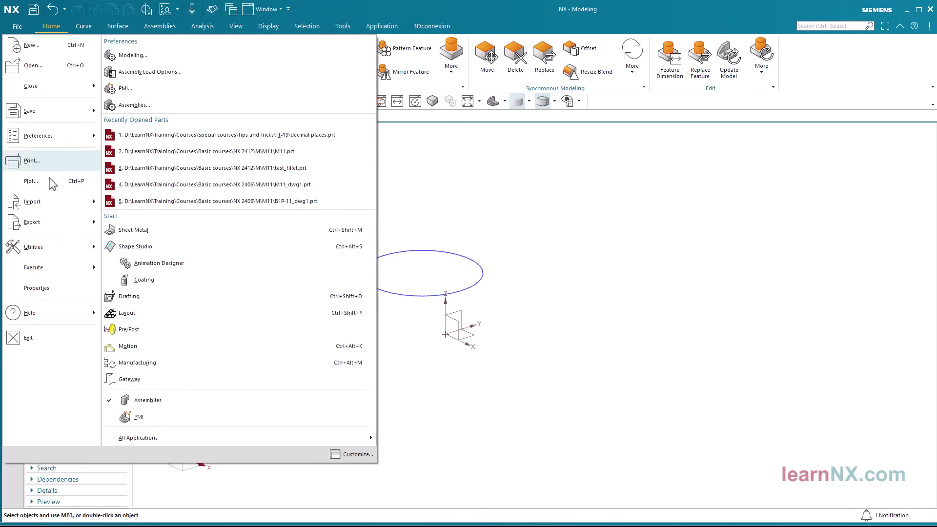
{"action": "mouse_move", "coordinate": [63, 252]}
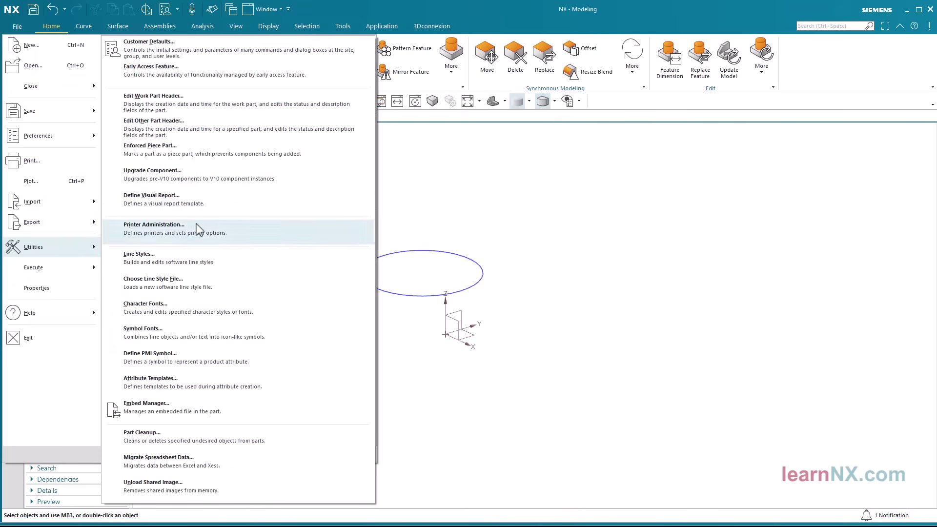
{"action": "left_click", "coordinate": [221, 54]}
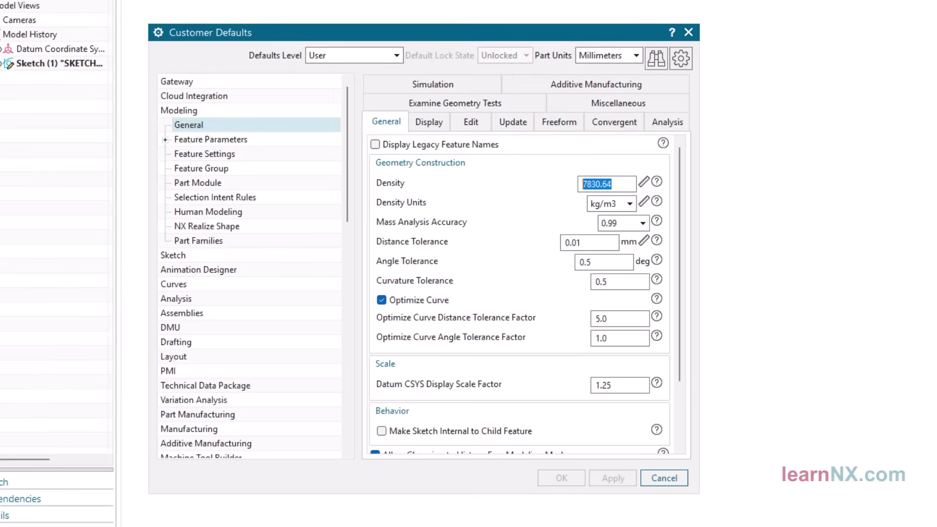
{"action": "left_click", "coordinate": [177, 343]}
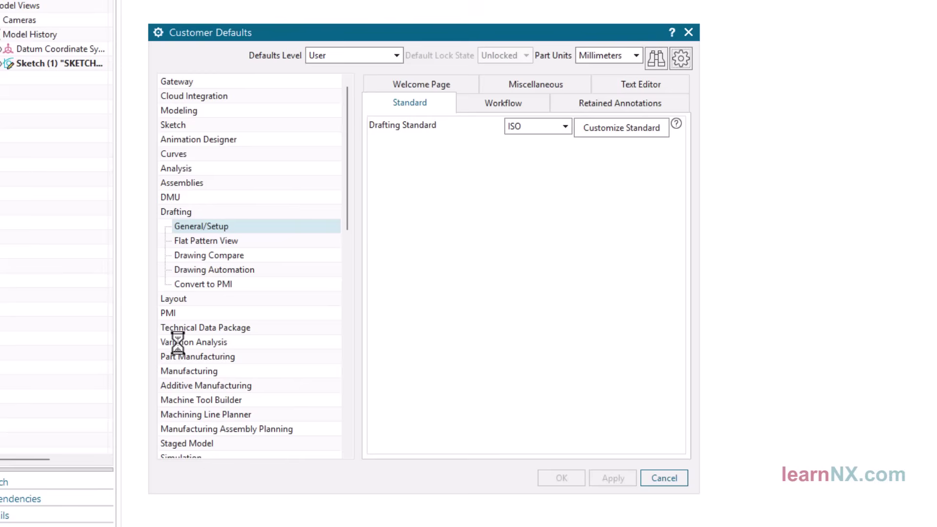
{"action": "left_click", "coordinate": [566, 126]}
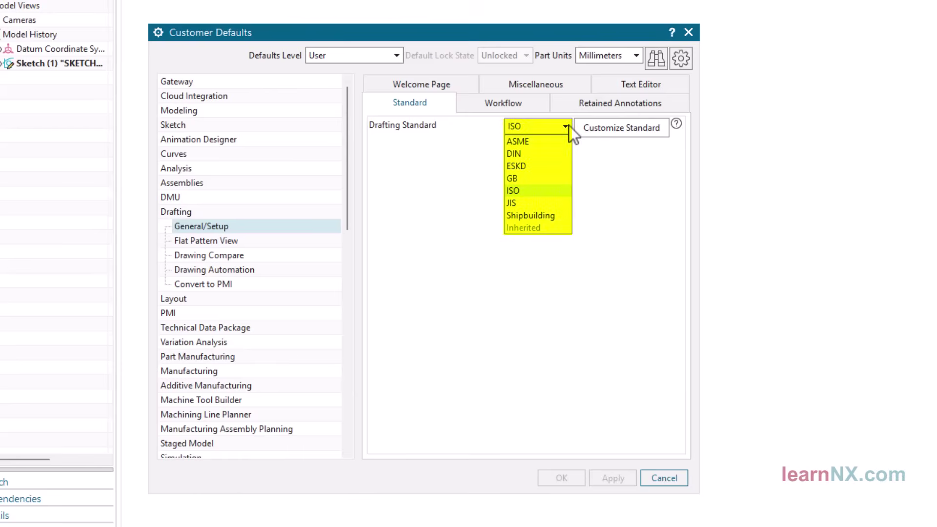
{"action": "left_click", "coordinate": [628, 145]}
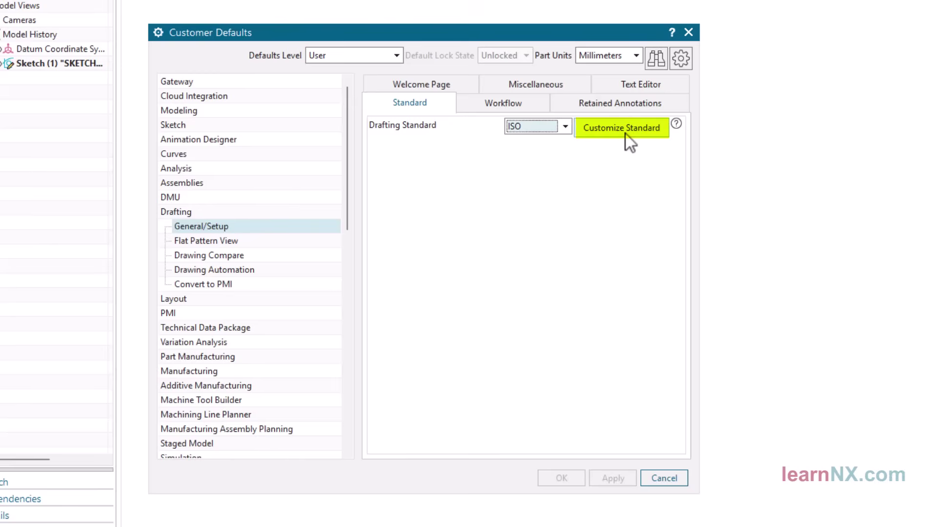
Customize ISO with 3 dimension decimal places and save it as 'my drafting standard'.
{"action": "left_click", "coordinate": [626, 135]}
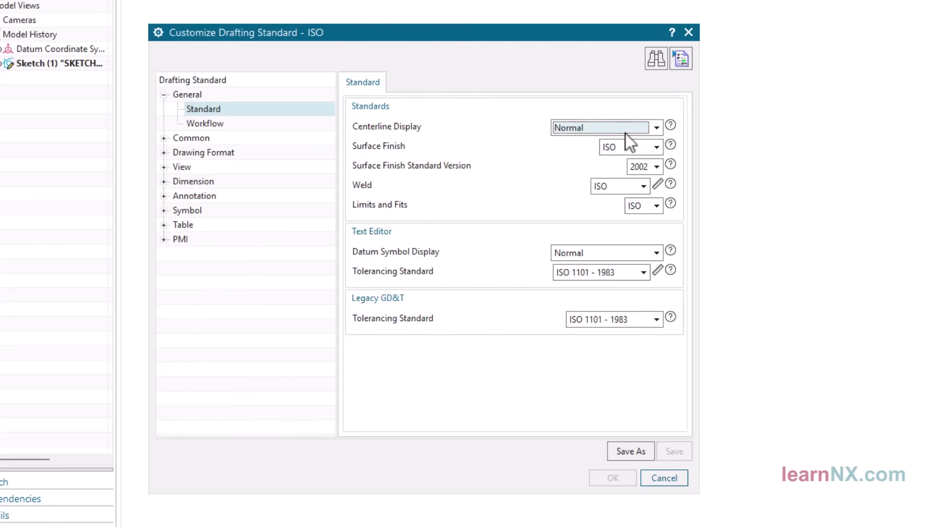
{"action": "left_click", "coordinate": [164, 181]}
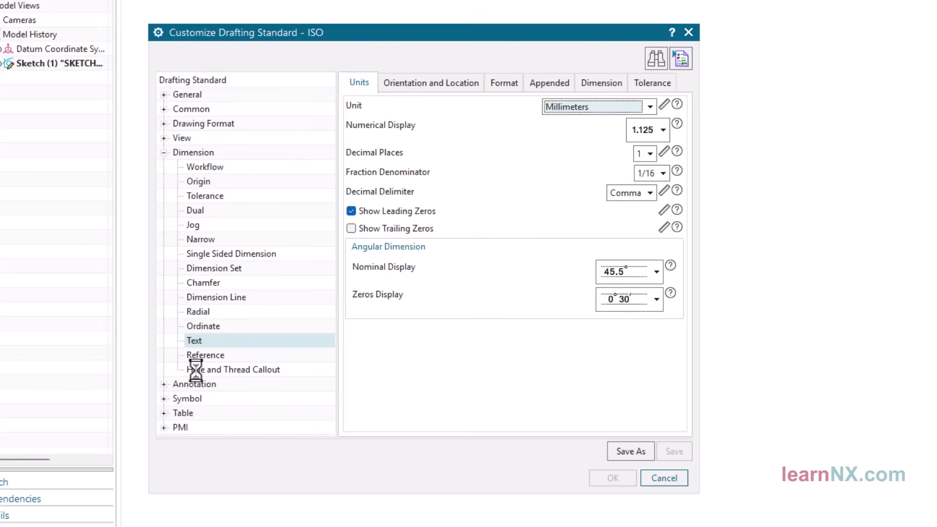
{"action": "left_click", "coordinate": [650, 154]}
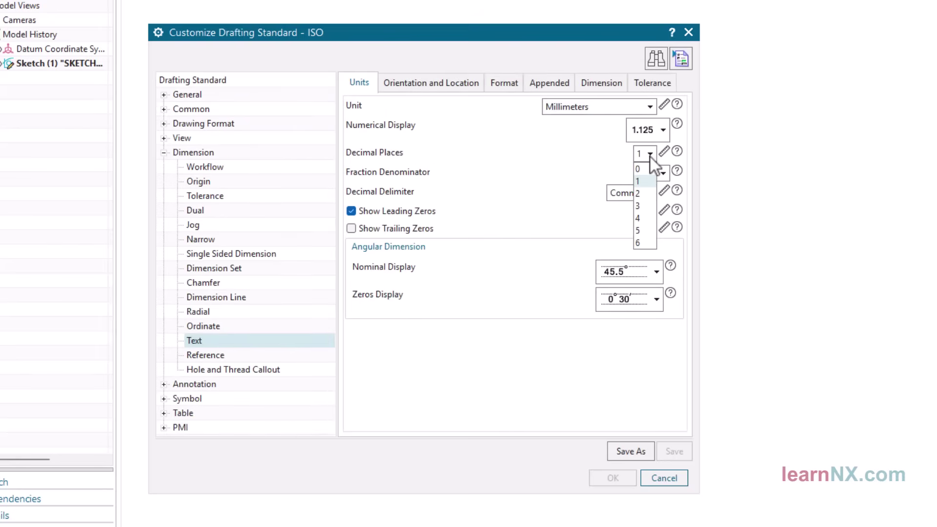
{"action": "left_click", "coordinate": [643, 207]}
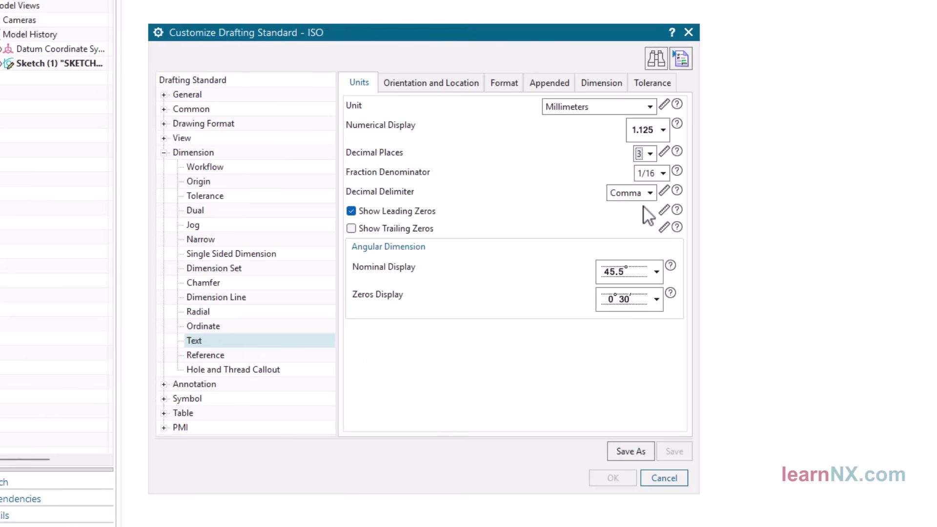
{"action": "left_click", "coordinate": [630, 451]}
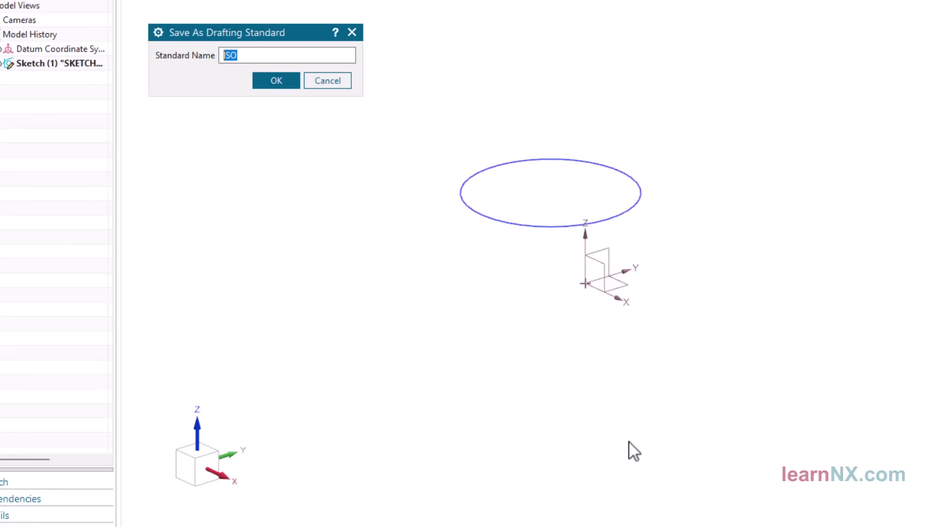
{"action": "type", "text": "my drafting standard"}
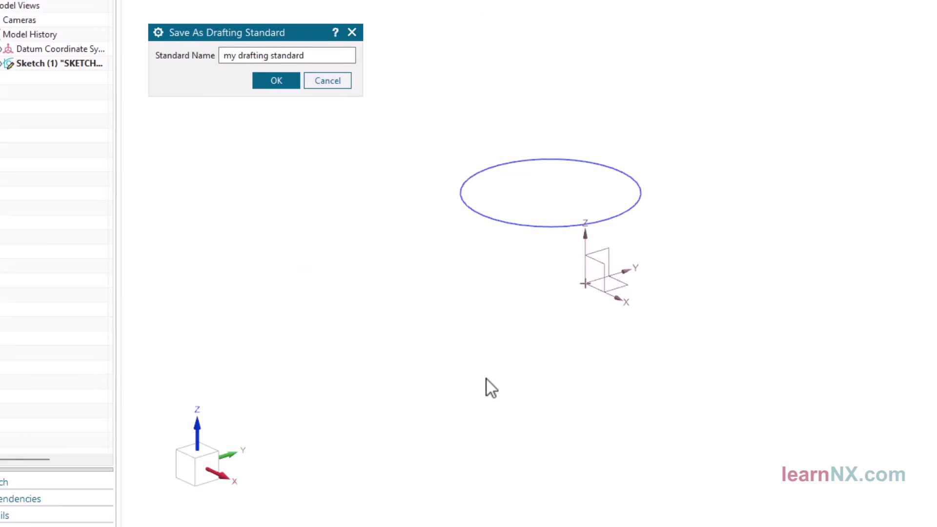
Confirm 'my drafting standard', close the customization, and show the drafting Workflow defaults.
{"action": "left_click", "coordinate": [287, 79]}
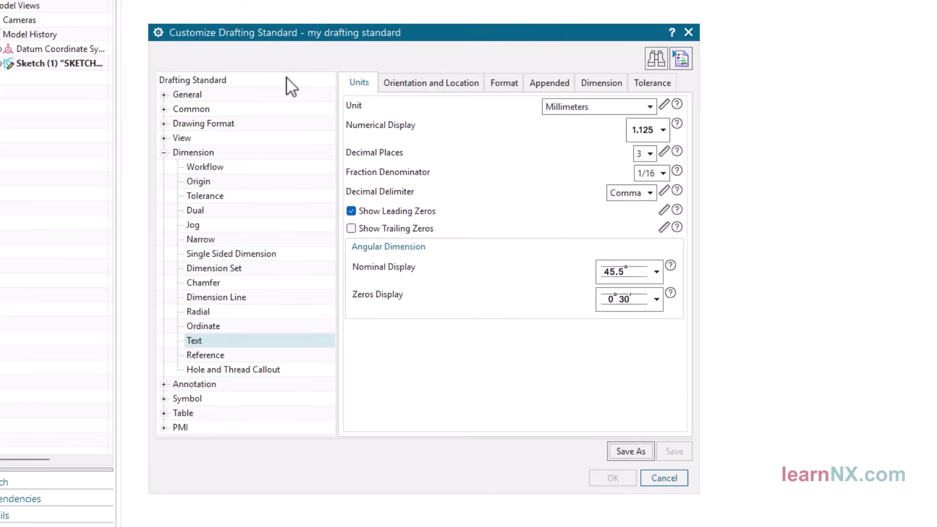
{"action": "left_click", "coordinate": [664, 479]}
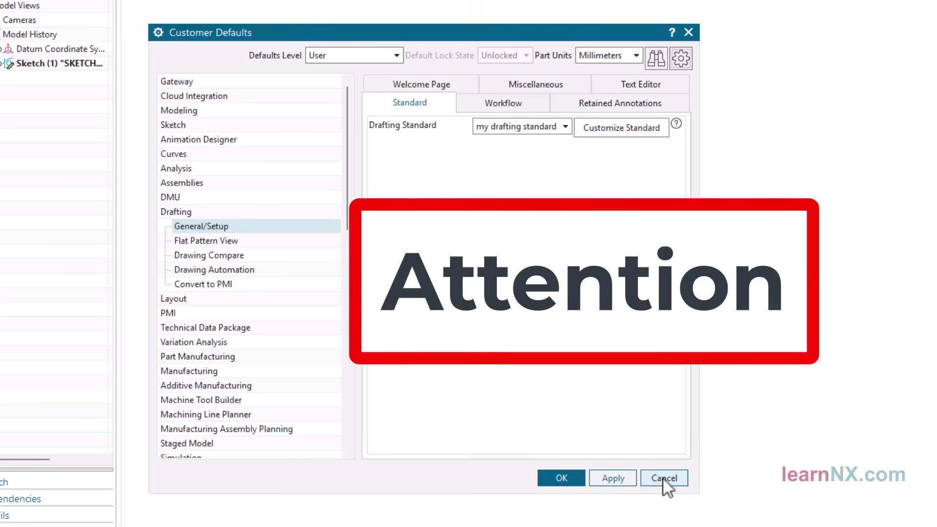
{"action": "left_click", "coordinate": [533, 102]}
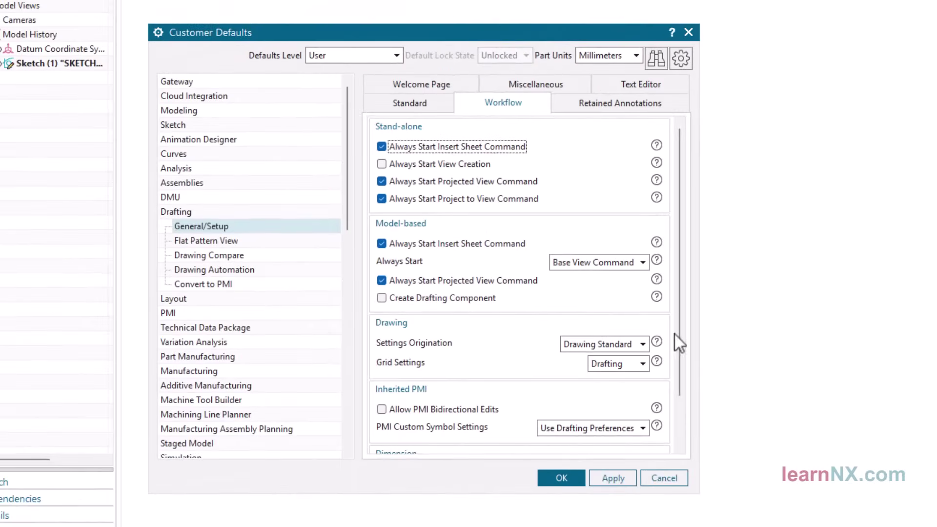
Keep Settings Origination on Drawing Standard, save the Customer Defaults, and acknowledge the restart notice.
{"action": "left_click", "coordinate": [643, 344]}
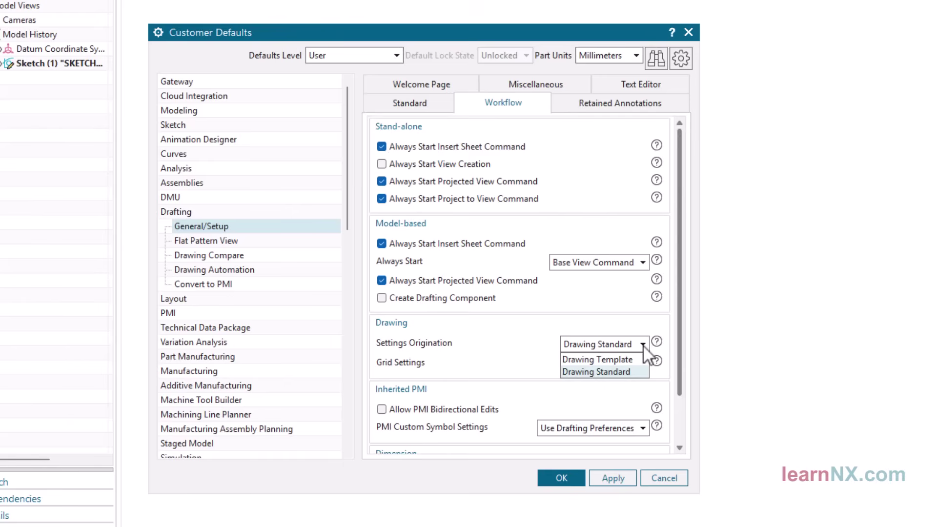
{"action": "left_click", "coordinate": [635, 373]}
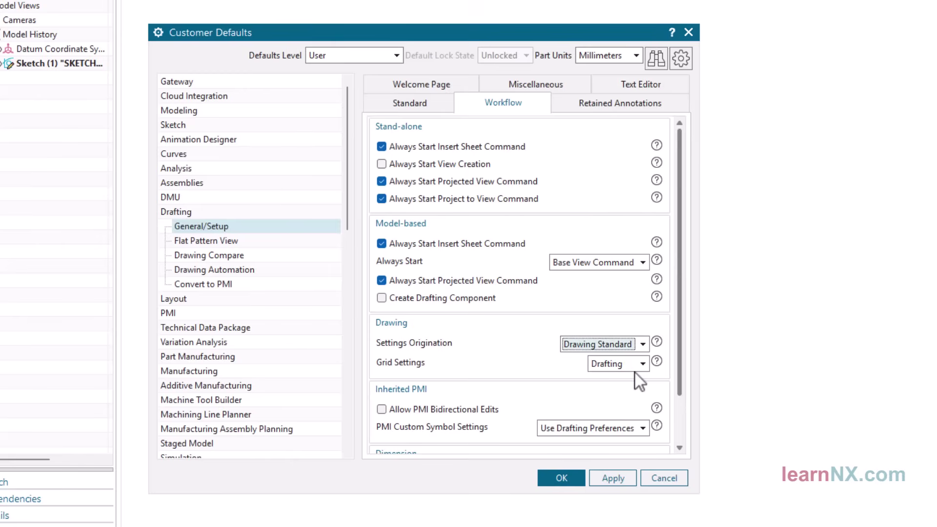
{"action": "left_click", "coordinate": [568, 478]}
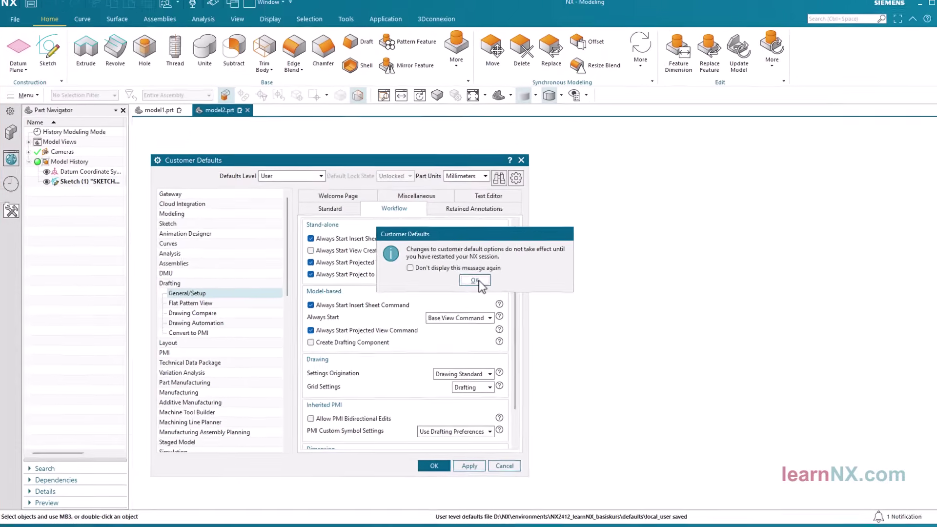
{"action": "left_click", "coordinate": [620, 207]}
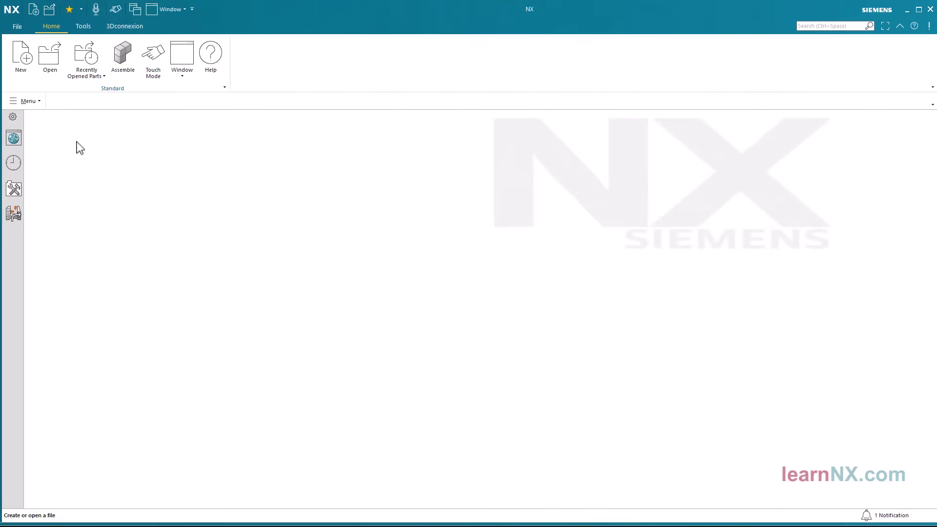
Create a new Model part and start a sketch on the default plane.
{"action": "left_click", "coordinate": [23, 63]}
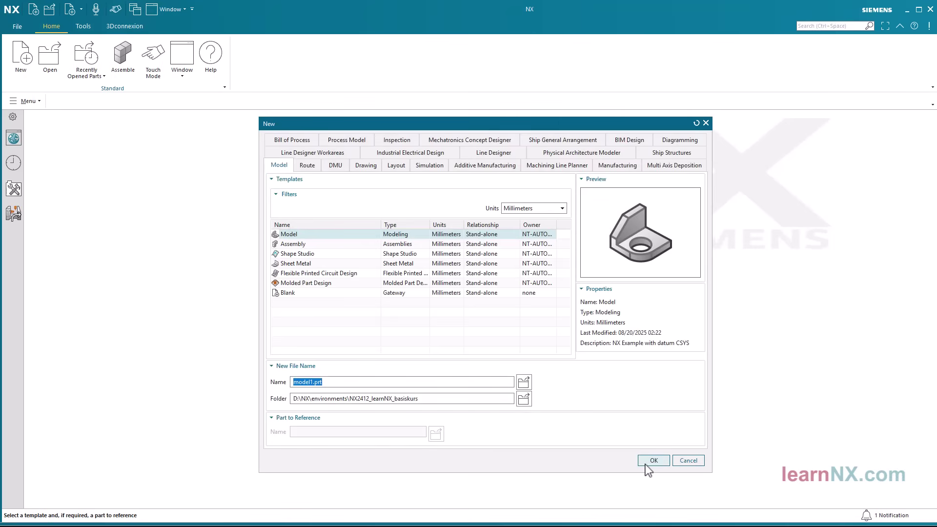
{"action": "left_click", "coordinate": [648, 462]}
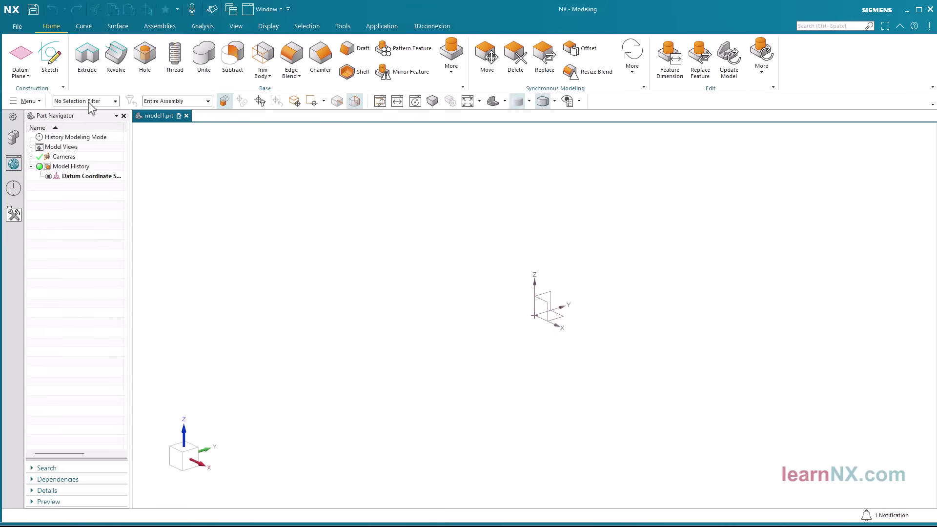
{"action": "left_click", "coordinate": [49, 56]}
{"action": "middle_click", "coordinate": [448, 246]}
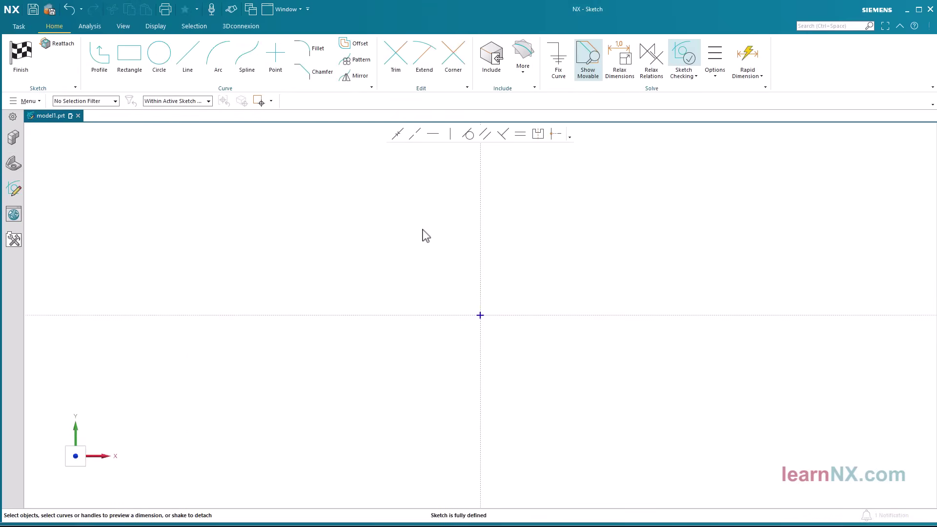
Draw a circle at the sketch origin and set its diameter to 123.123.
{"action": "left_click", "coordinate": [160, 53]}
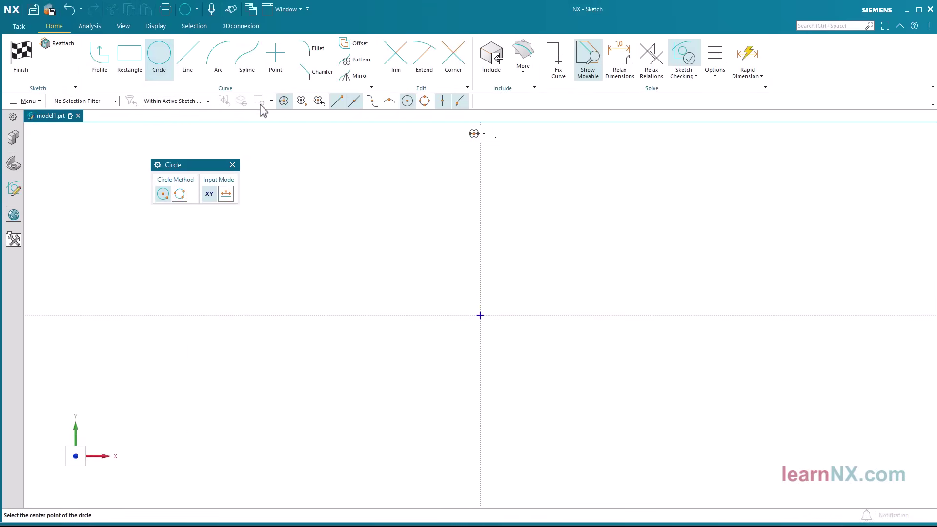
{"action": "left_click", "coordinate": [480, 315]}
{"action": "left_click", "coordinate": [512, 291]}
{"action": "middle_click", "coordinate": [559, 272]}
{"action": "scroll", "coordinate": [559, 271], "scroll_direction": "down", "scroll_amount": 2}
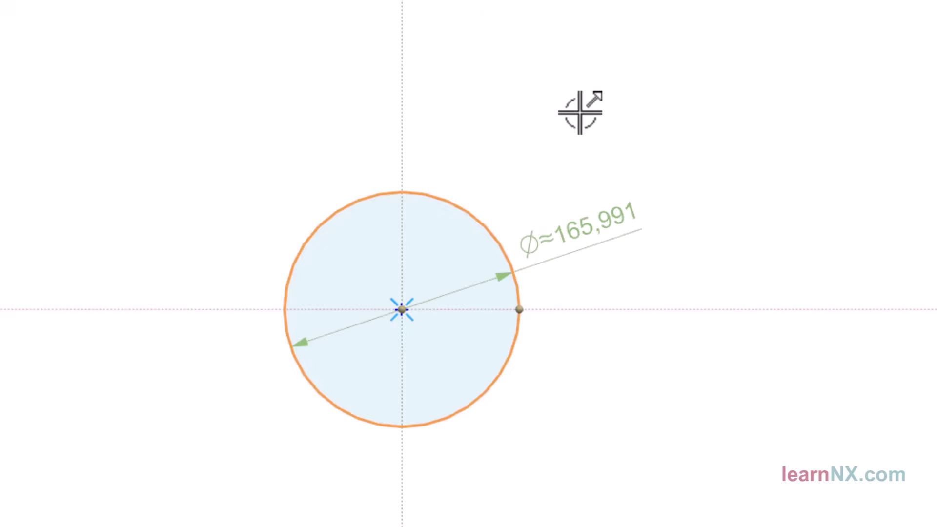
{"action": "double_click", "coordinate": [581, 226]}
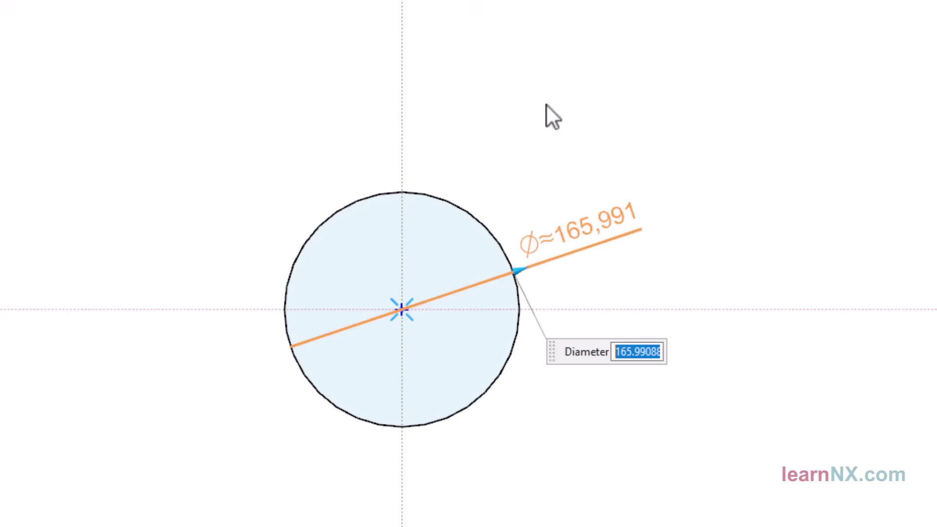
{"action": "type", "text": "123.123"}
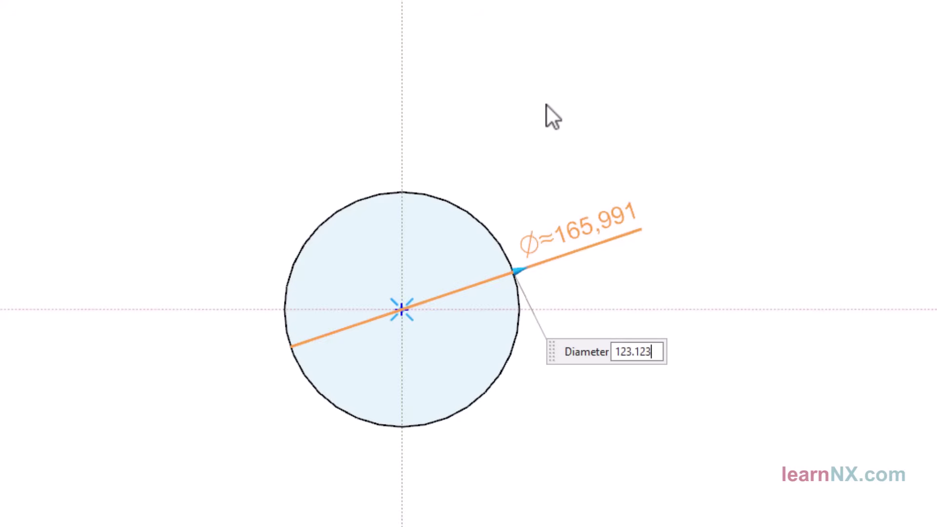
{"action": "key", "text": "Return"}
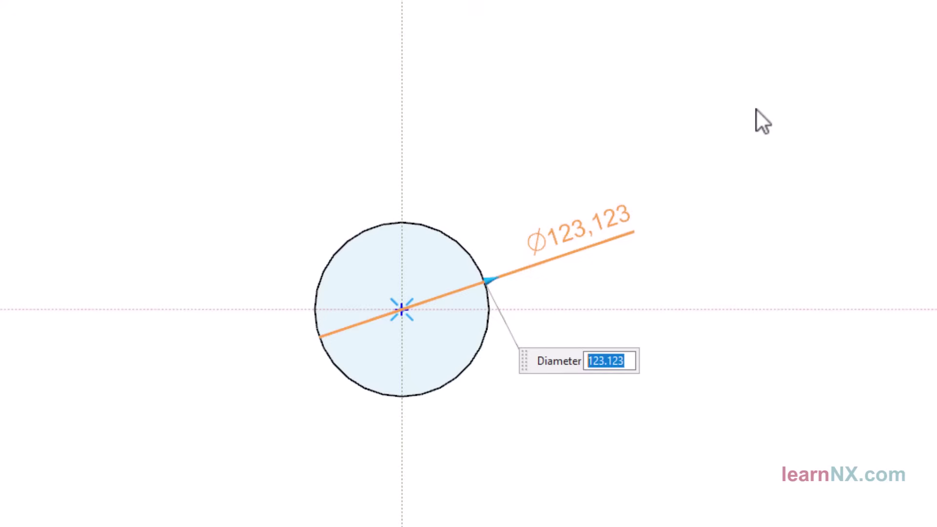